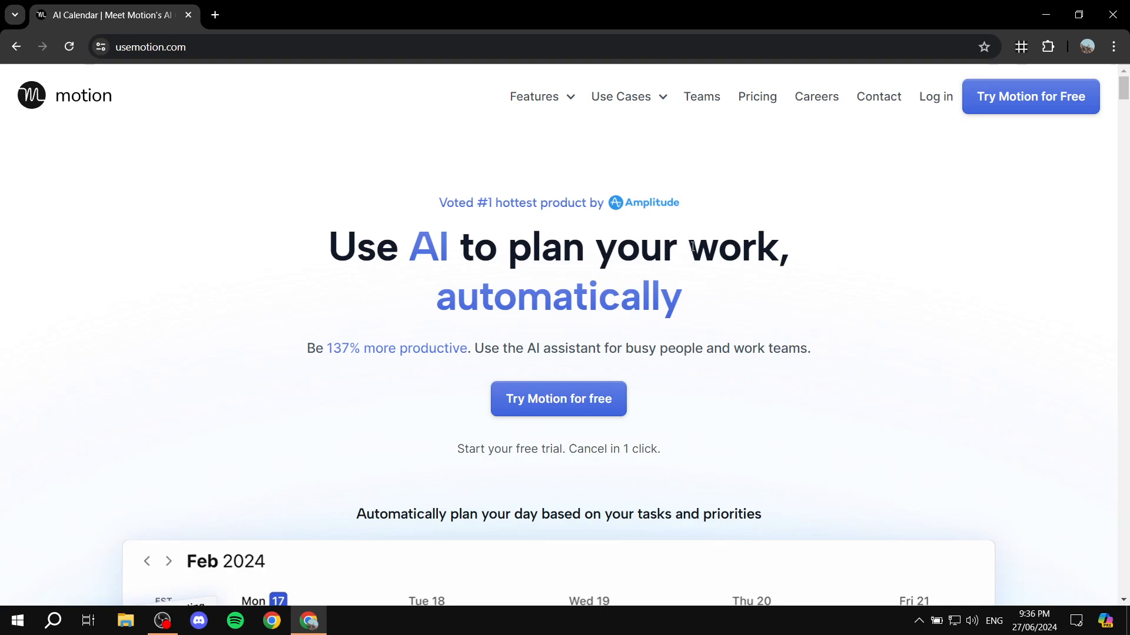
pyautogui.moveTo(333, 253); pyautogui.dragTo(820, 292)
pyautogui.click(820, 292)
pyautogui.moveTo(550, 87)
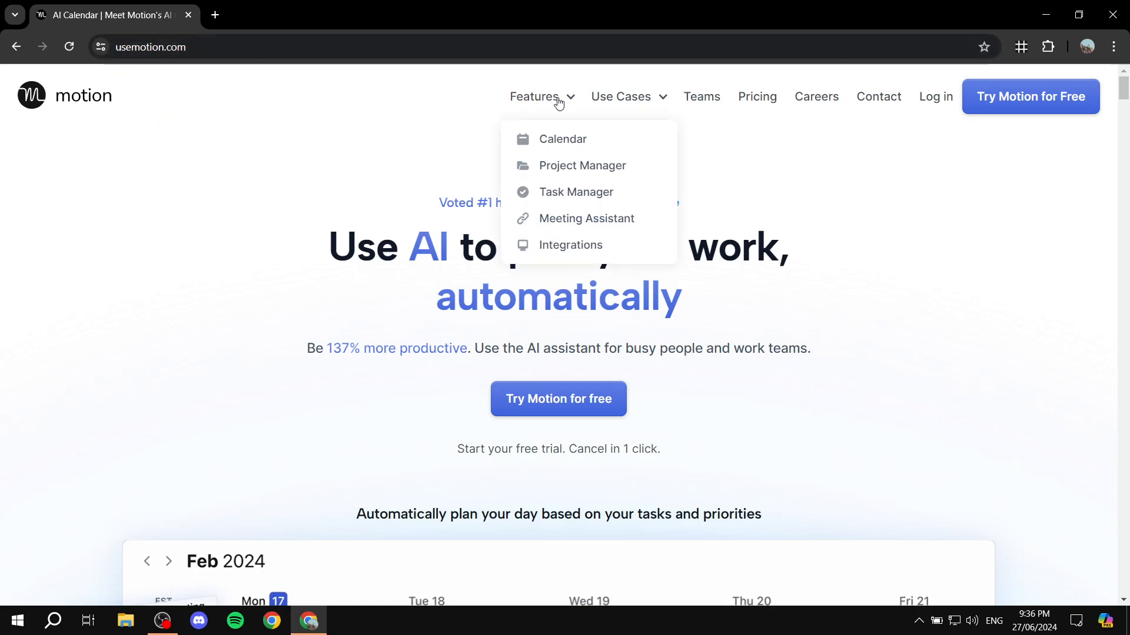
pyautogui.moveTo(656, 109)
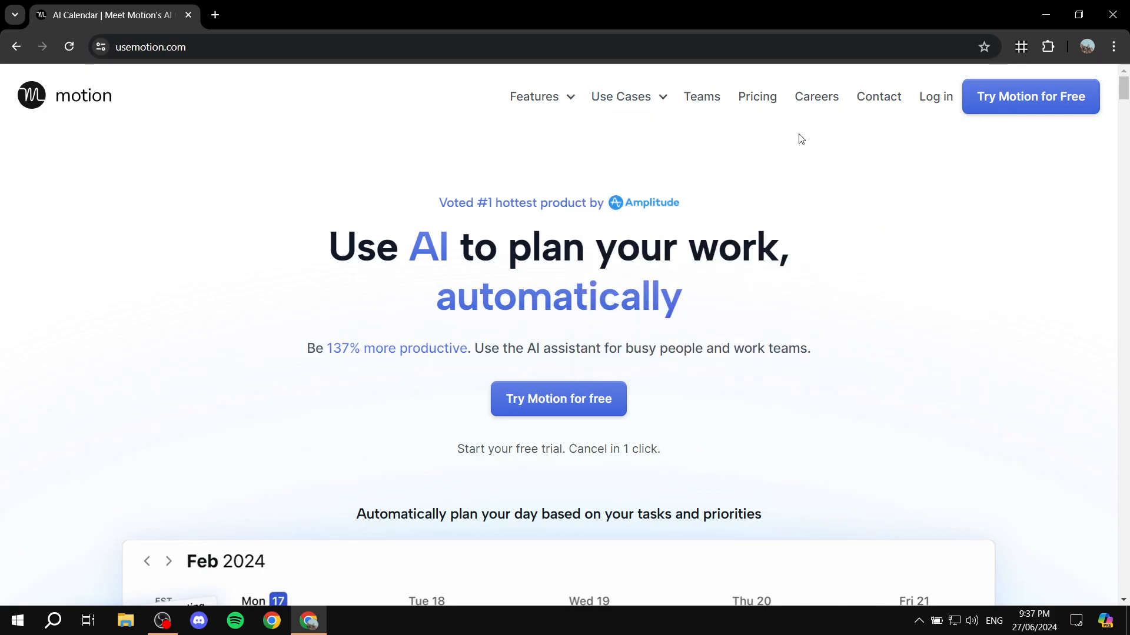
# - Open the pricing page and examine the annual prices and included features of the Individual and Team plans
pyautogui.click(762, 105)
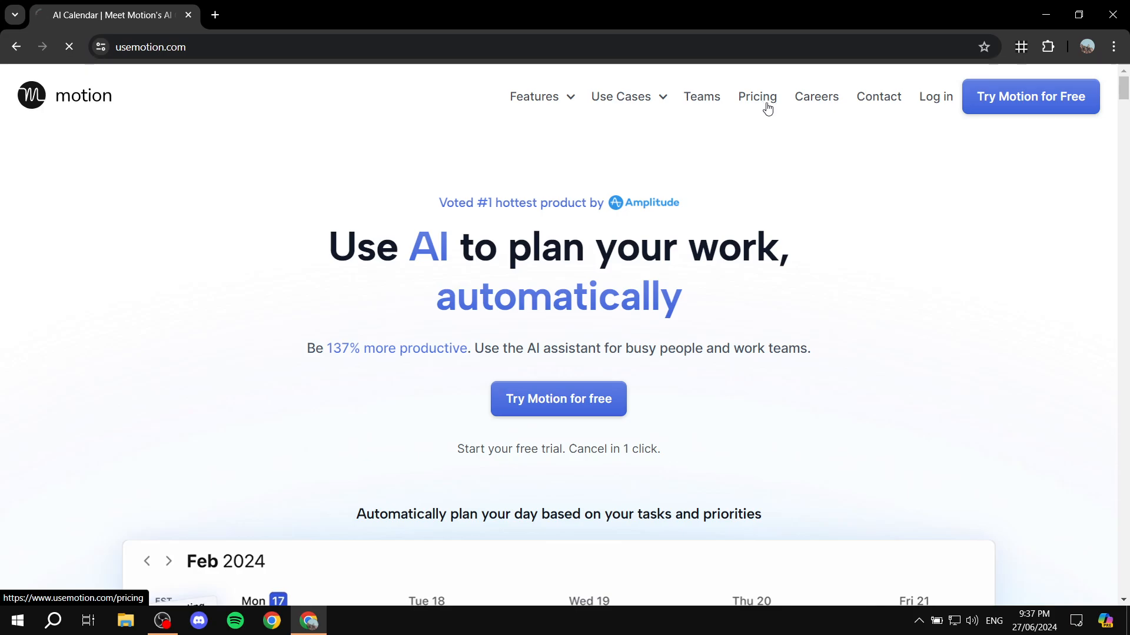
pyautogui.scroll(-2, 480, 257)
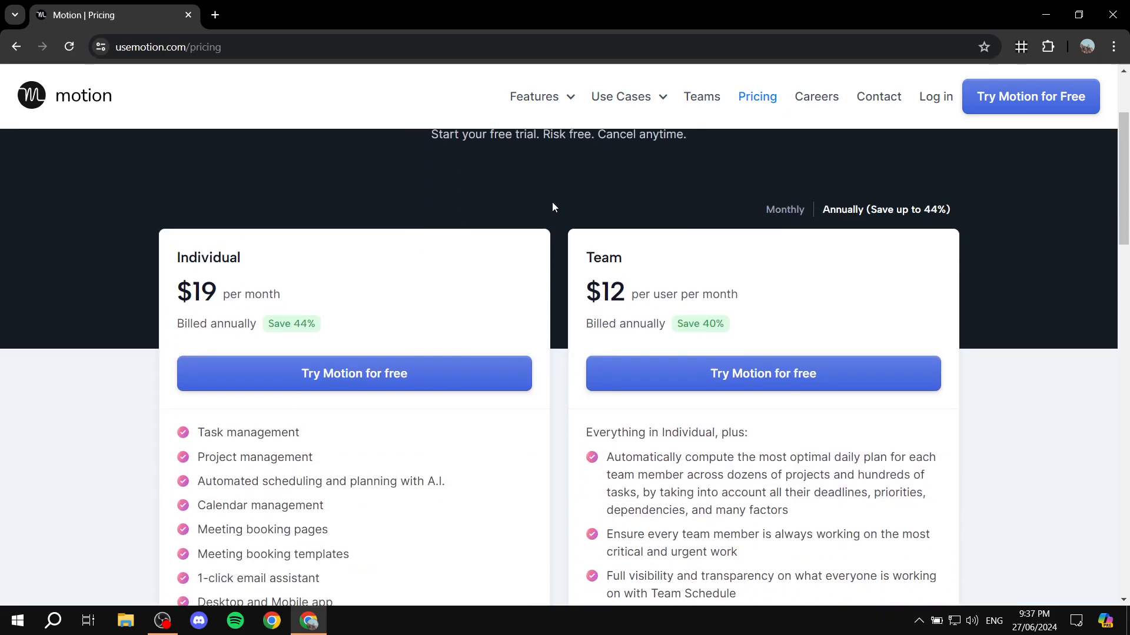
pyautogui.scroll(2, 464, 237)
pyautogui.moveTo(402, 233); pyautogui.dragTo(733, 237)
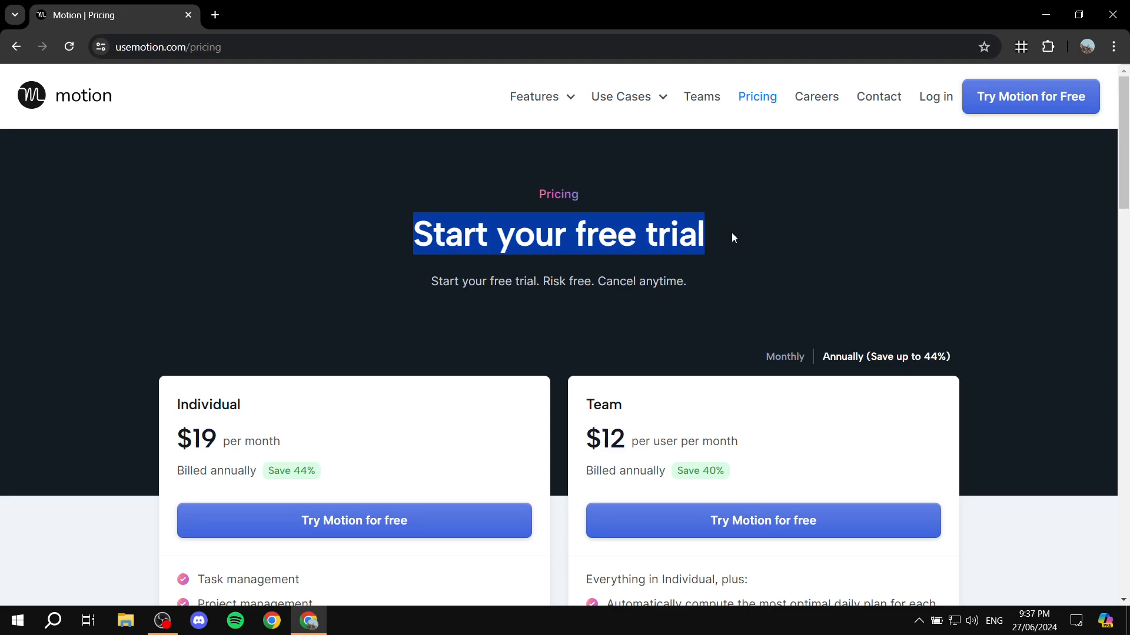
pyautogui.click(733, 235)
pyautogui.scroll(-2, 707, 253)
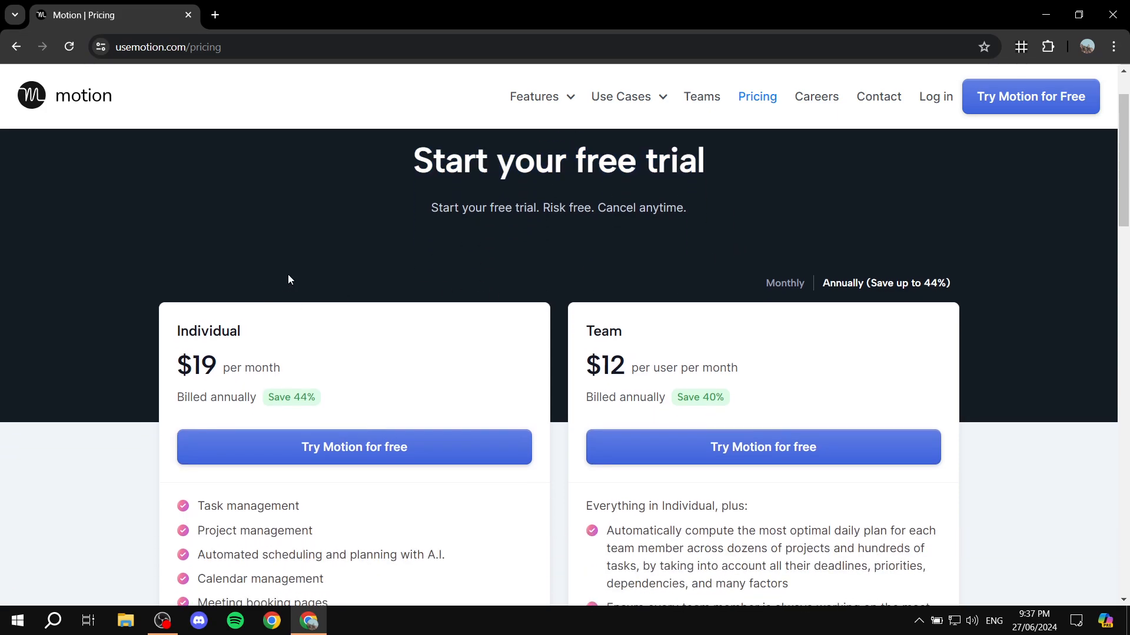
pyautogui.moveTo(178, 369); pyautogui.dragTo(357, 371)
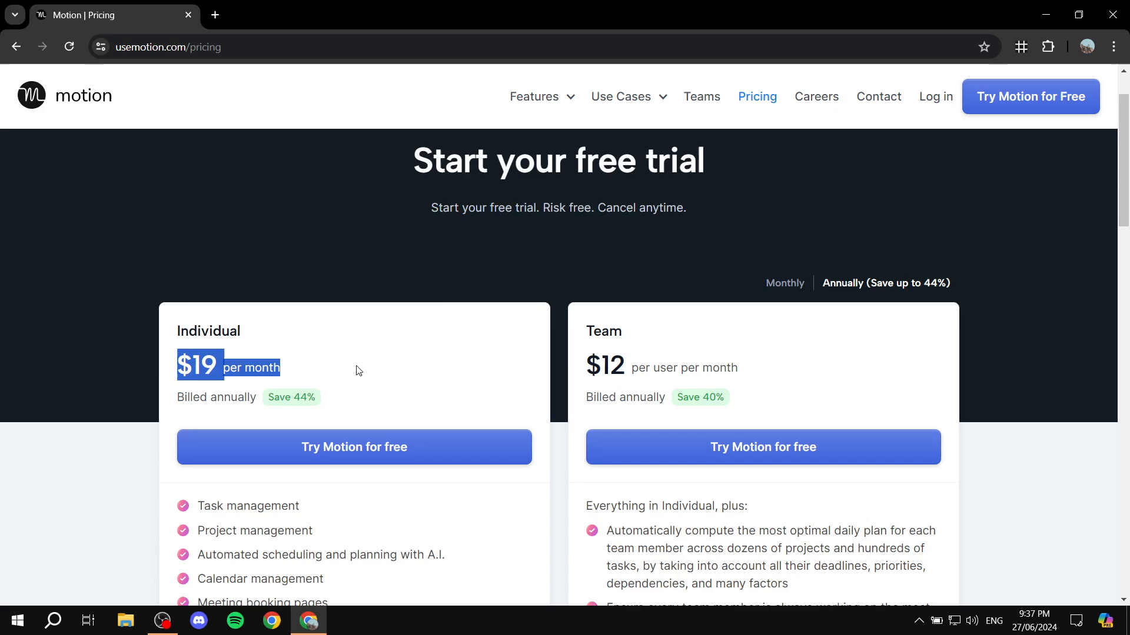
pyautogui.click(324, 371)
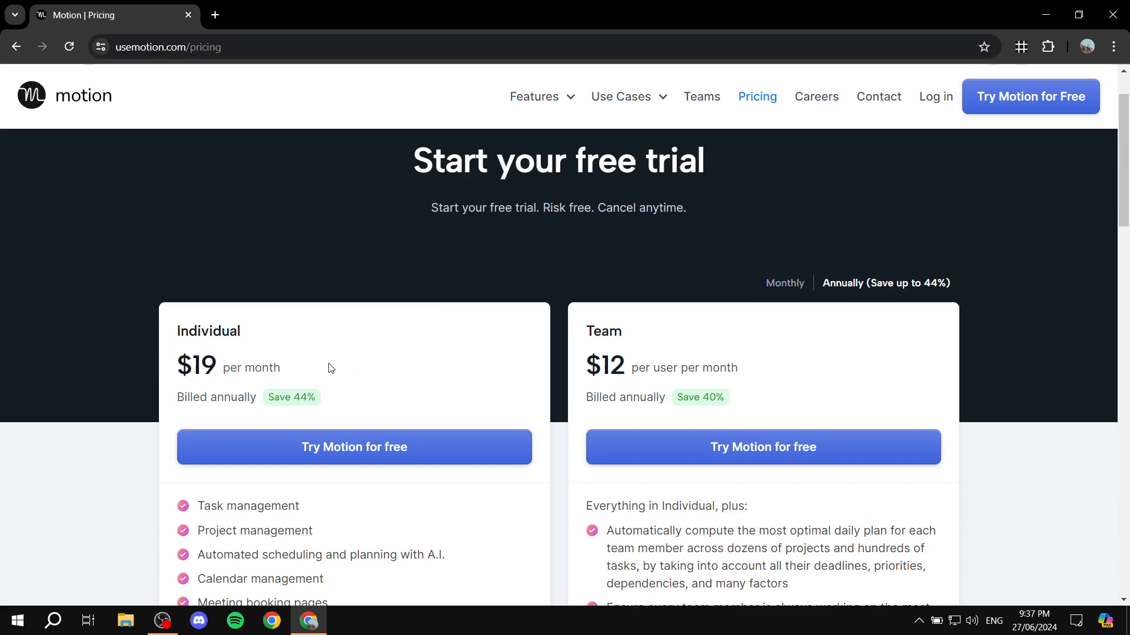
pyautogui.scroll(-3, 411, 391)
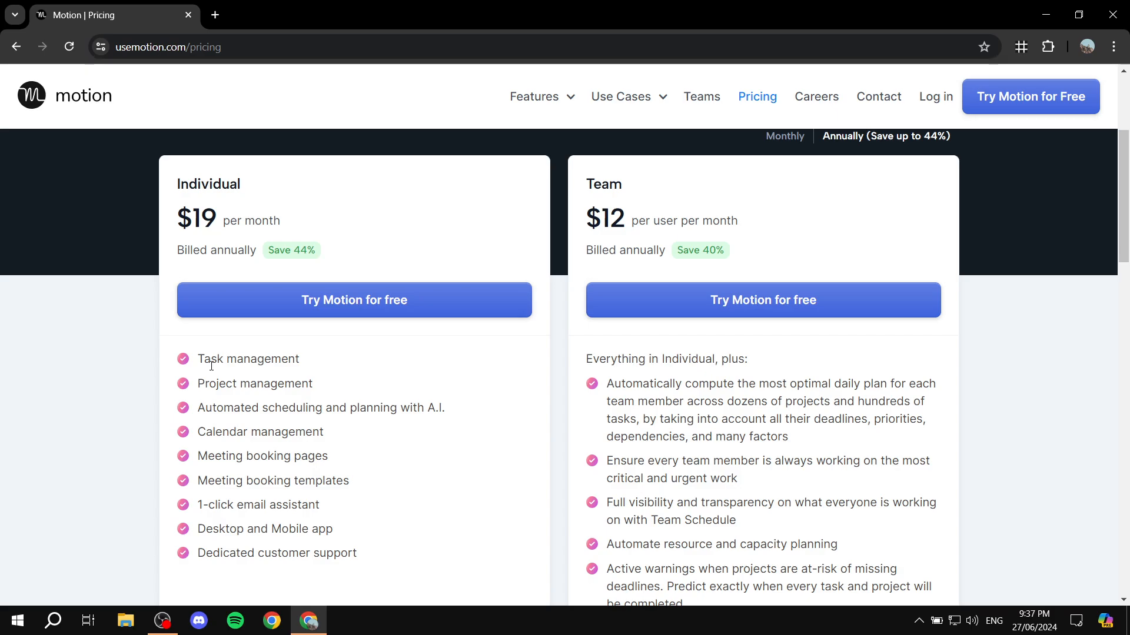
pyautogui.doubleClick(597, 184)
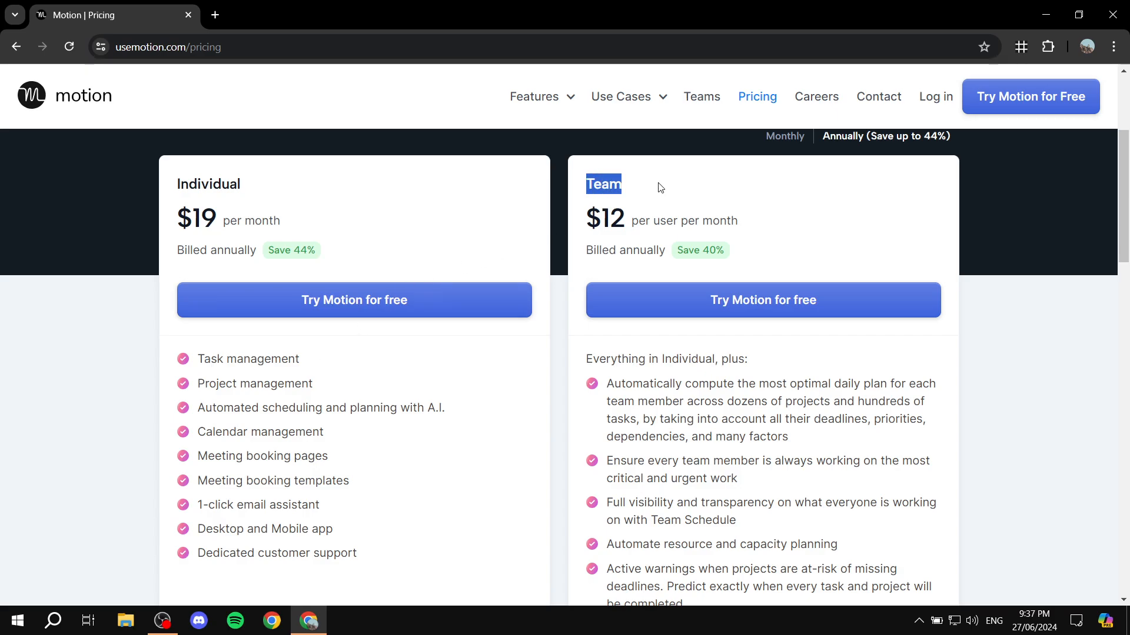
pyautogui.click(625, 226)
pyautogui.moveTo(591, 219); pyautogui.dragTo(777, 221)
pyautogui.click(777, 222)
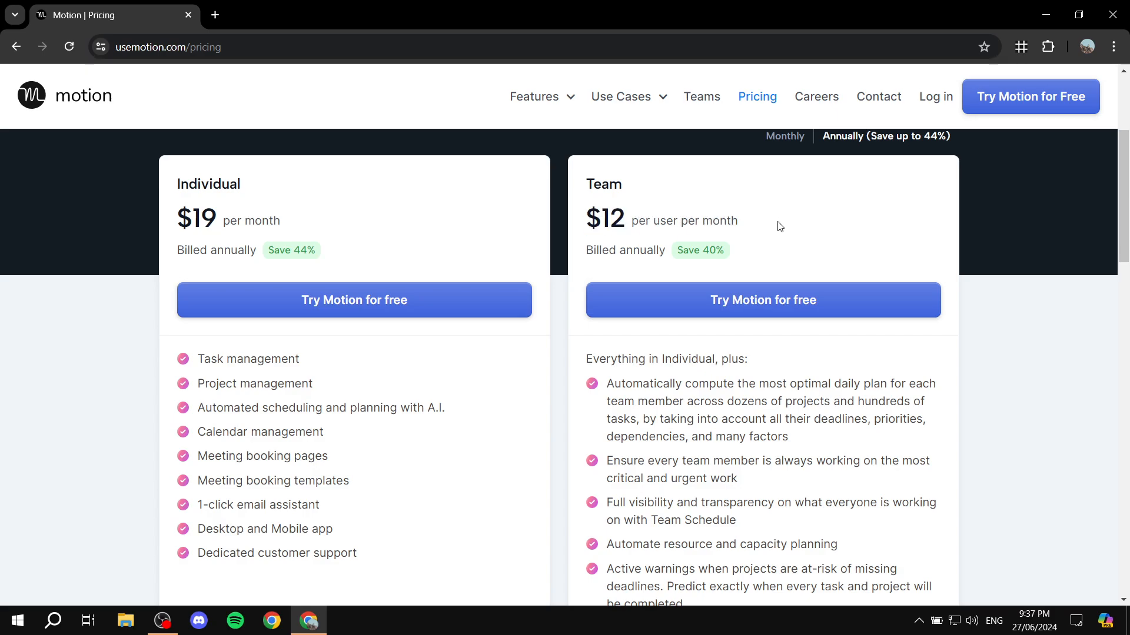
pyautogui.scroll(3, 433, 316)
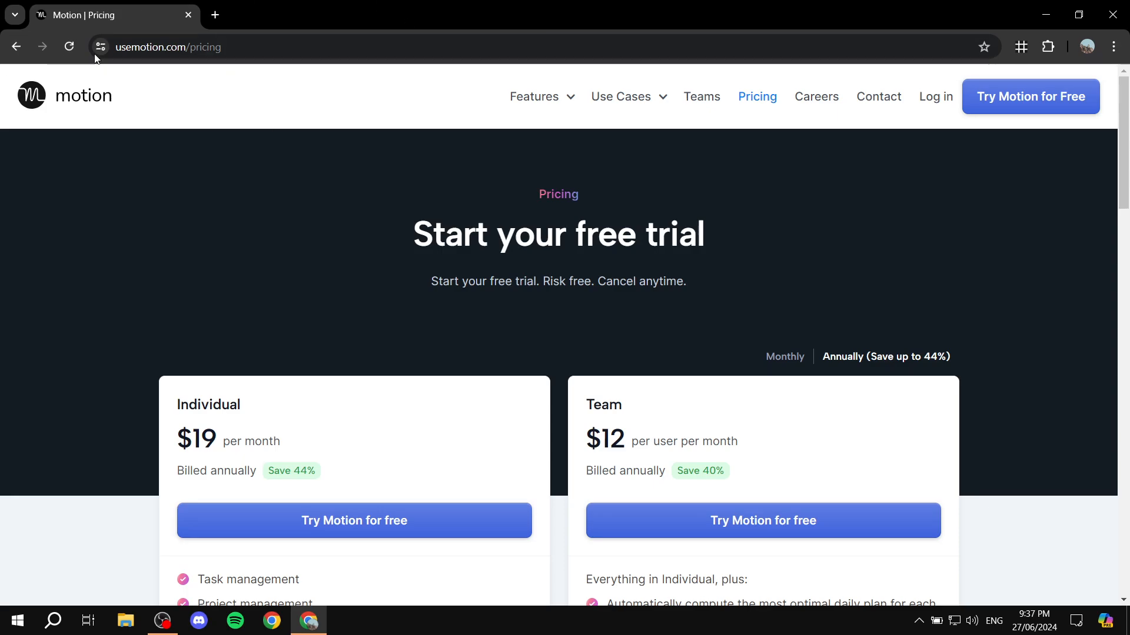
# - Start the Motion free trial and skip connecting a calendar during onboarding
pyautogui.click(1071, 97)
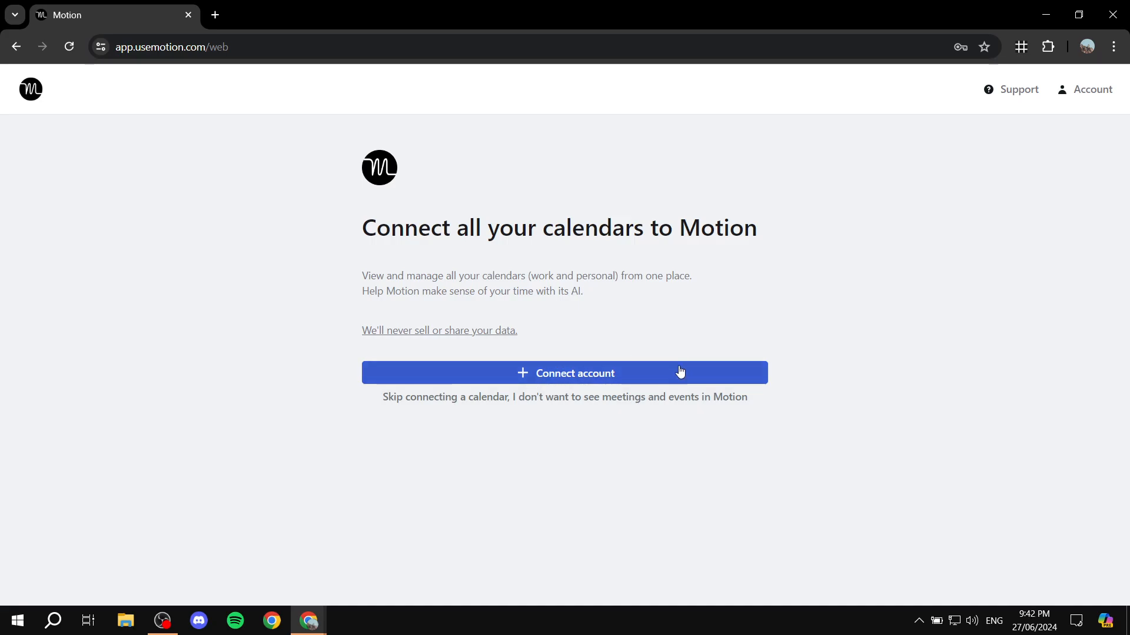
pyautogui.click(569, 401)
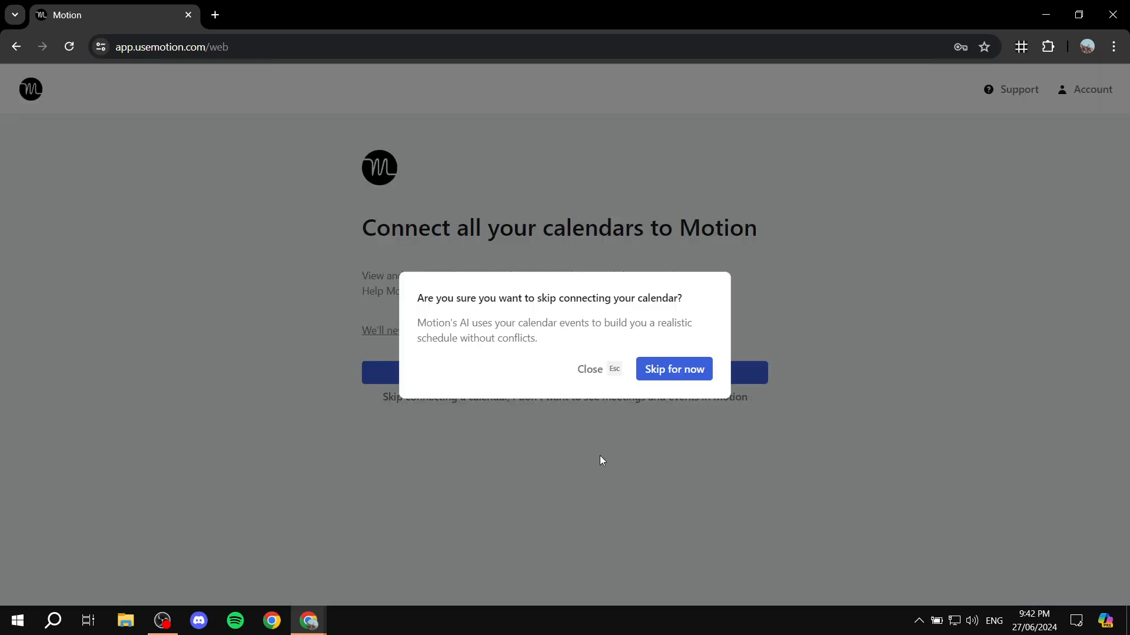
pyautogui.click(703, 370)
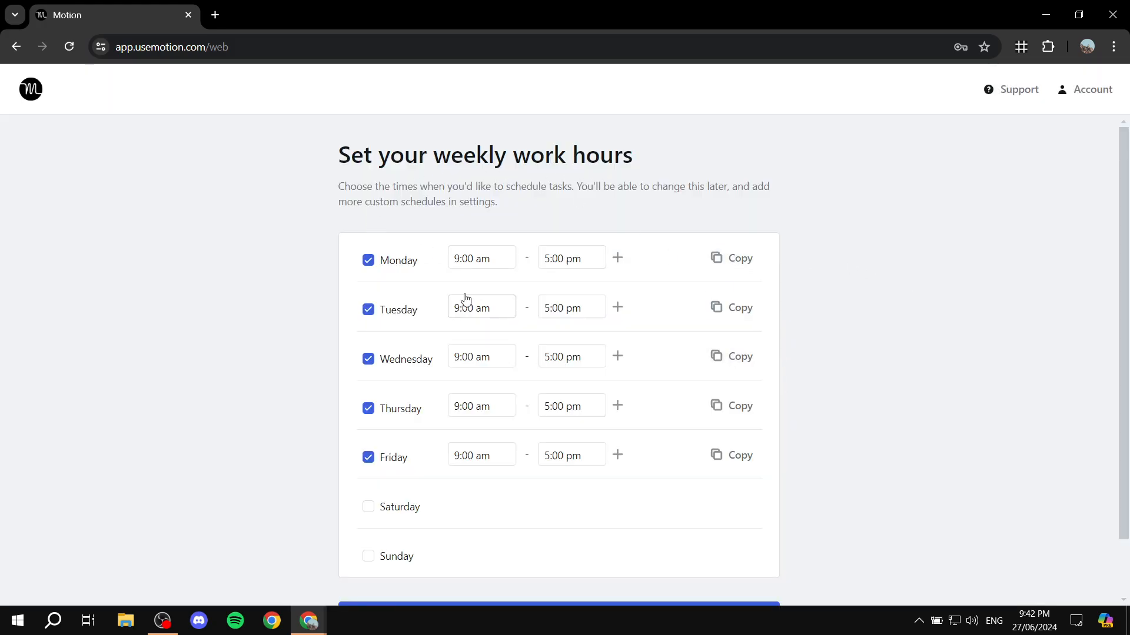
# - Keep the default weekly work hours and skip the setup of recurring tasks
pyautogui.scroll(-1, 494, 172)
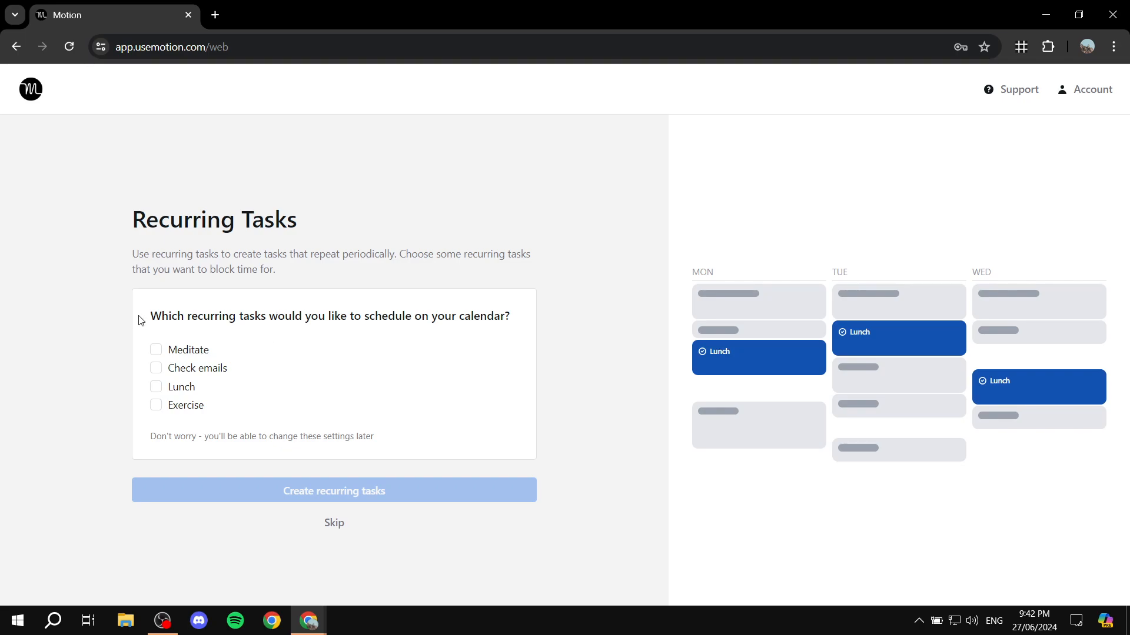
pyautogui.moveTo(144, 318); pyautogui.dragTo(535, 316)
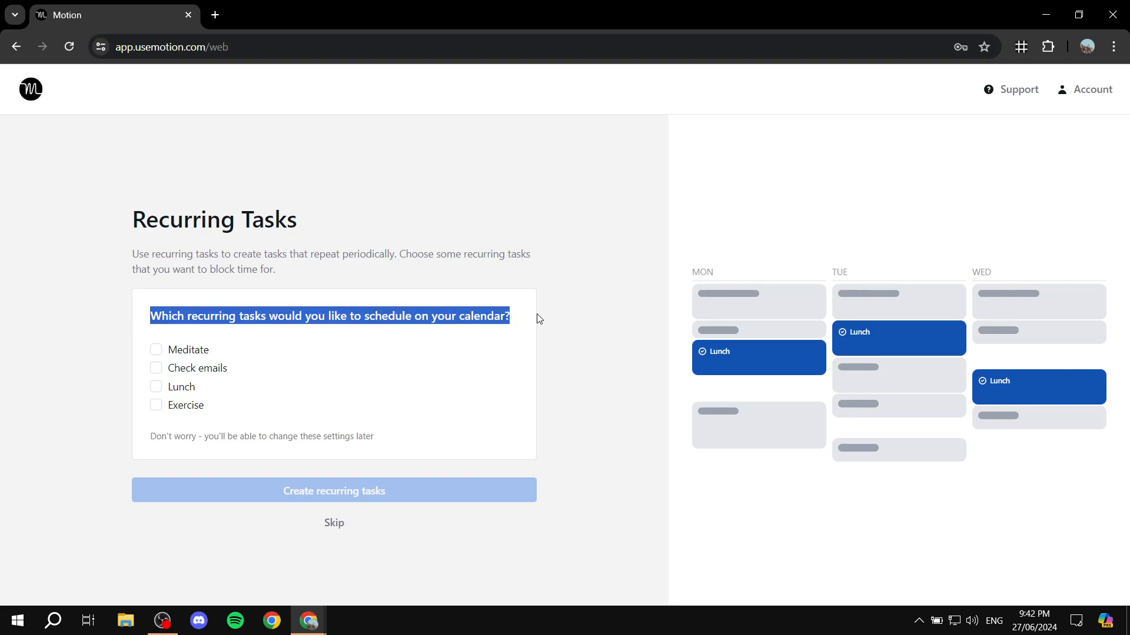
pyautogui.click(535, 316)
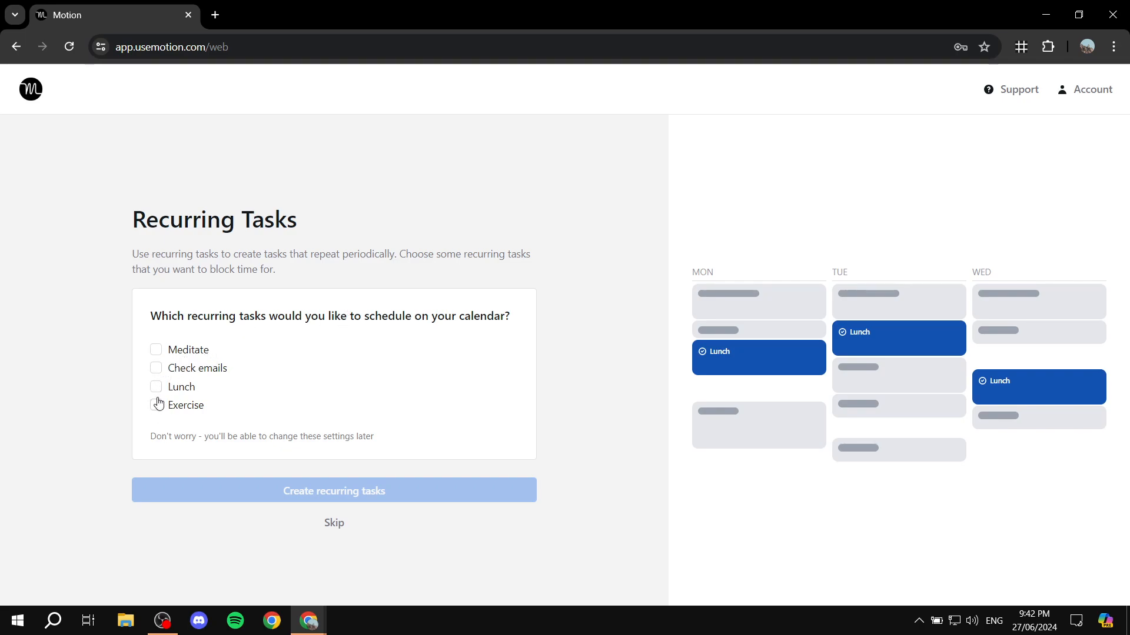
pyautogui.click(156, 369)
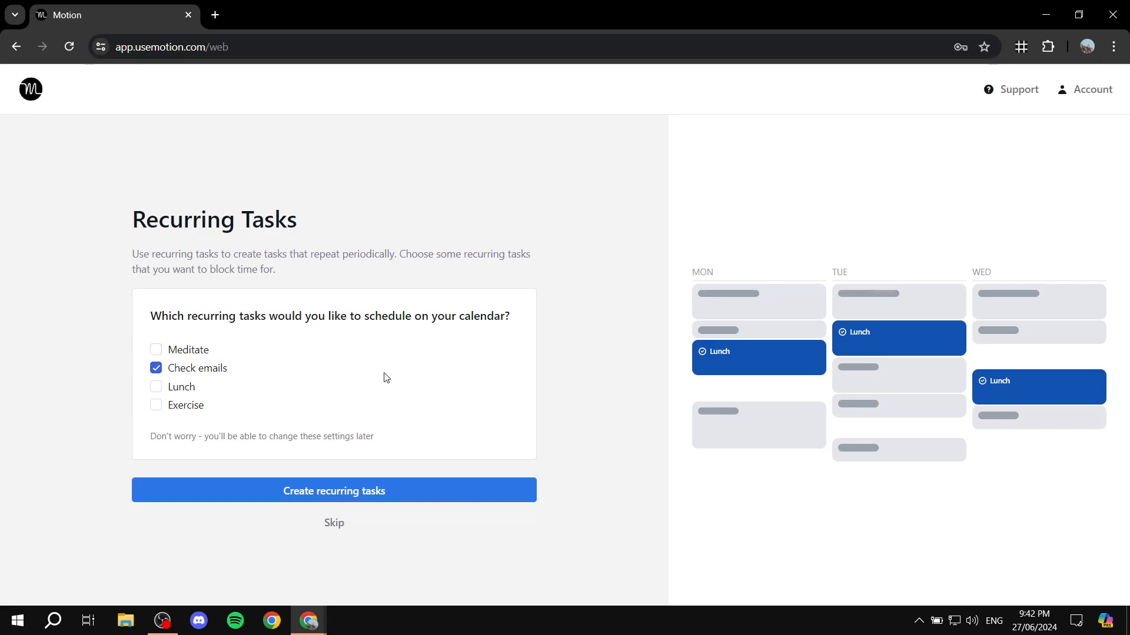
pyautogui.click(155, 371)
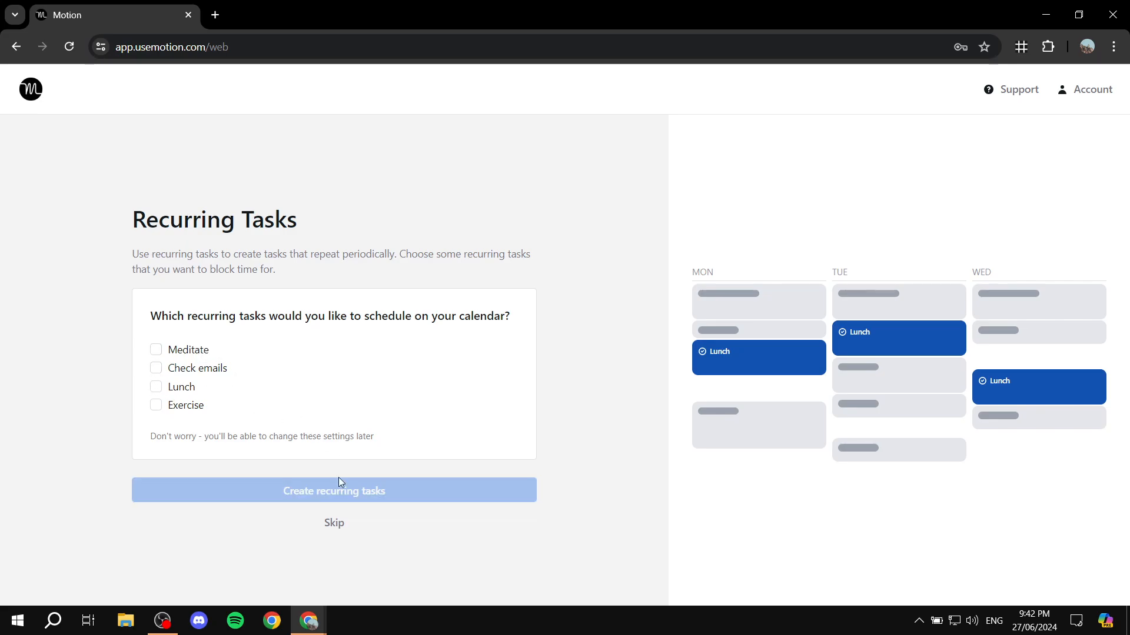
pyautogui.click(334, 523)
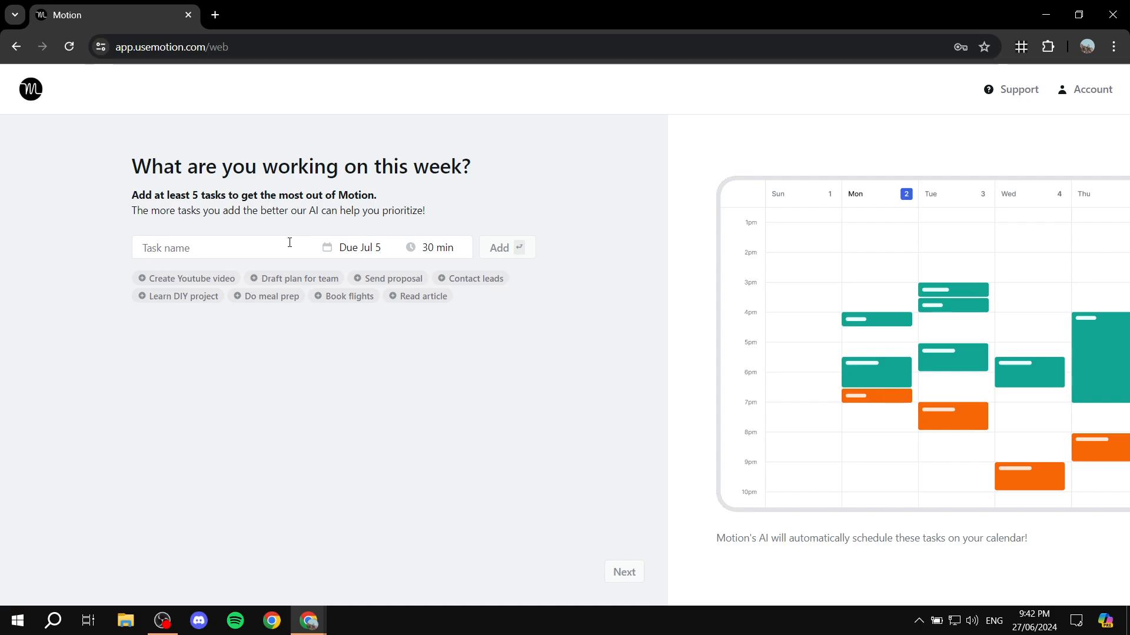
# - Add a task named "Water the plants" with the default due date and duration, and continue the onboarding
pyautogui.write('Wate')
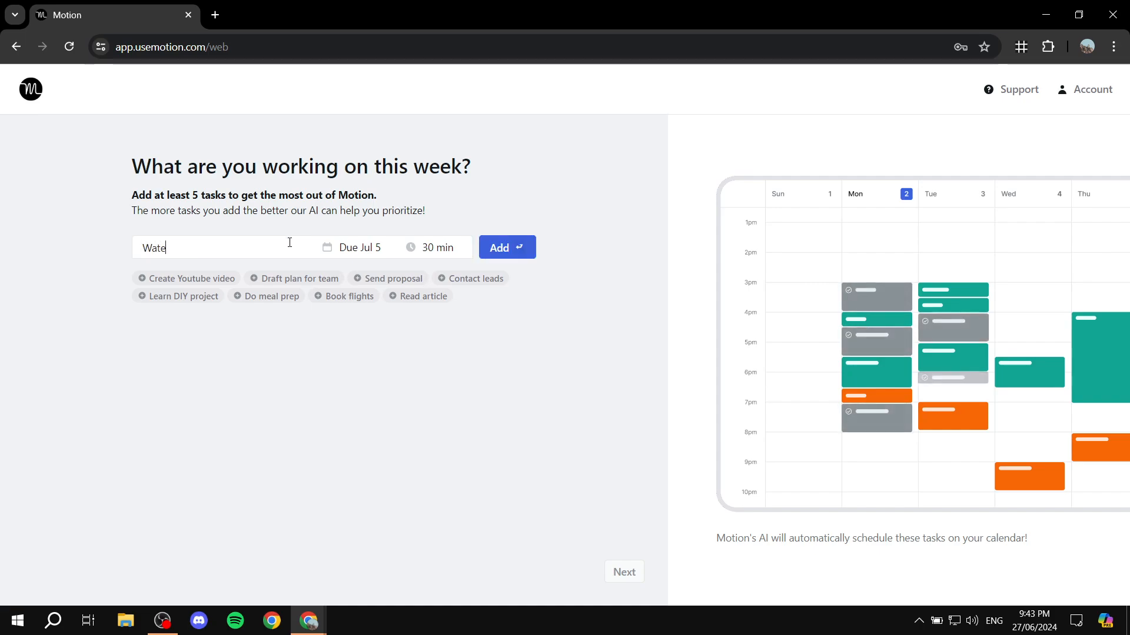
pyautogui.write('r the plants')
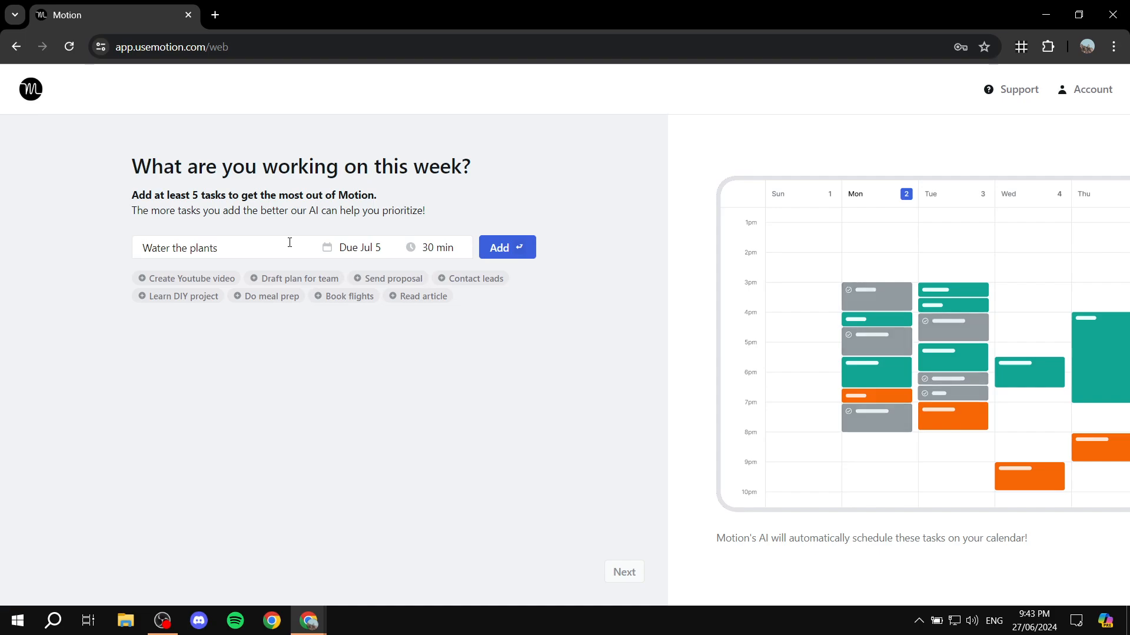
pyautogui.click(491, 244)
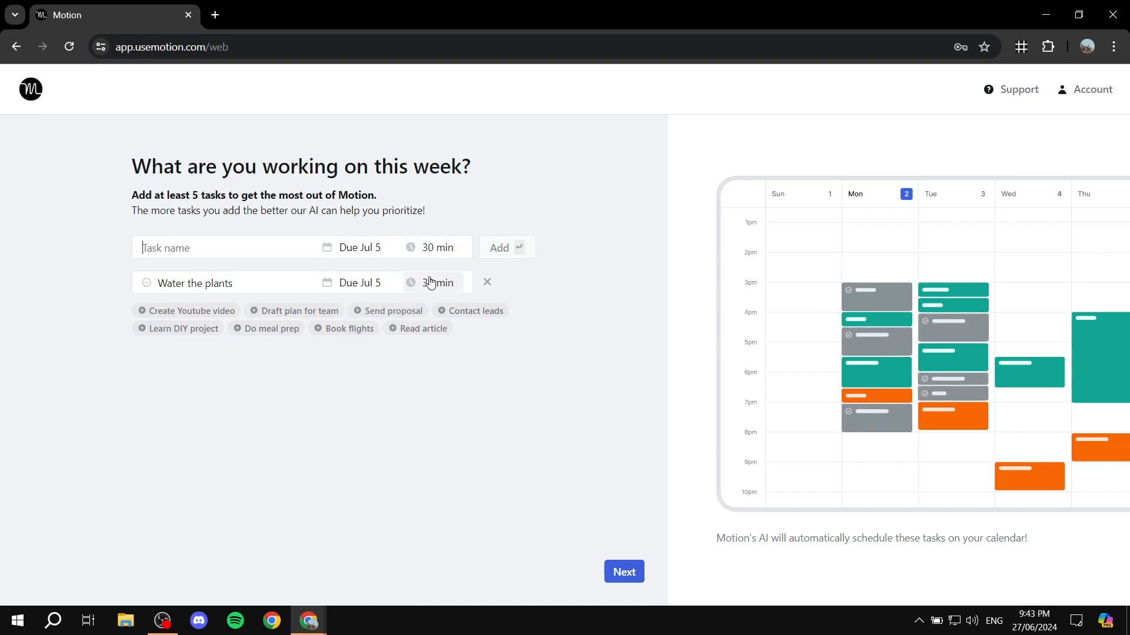
pyautogui.click(227, 255)
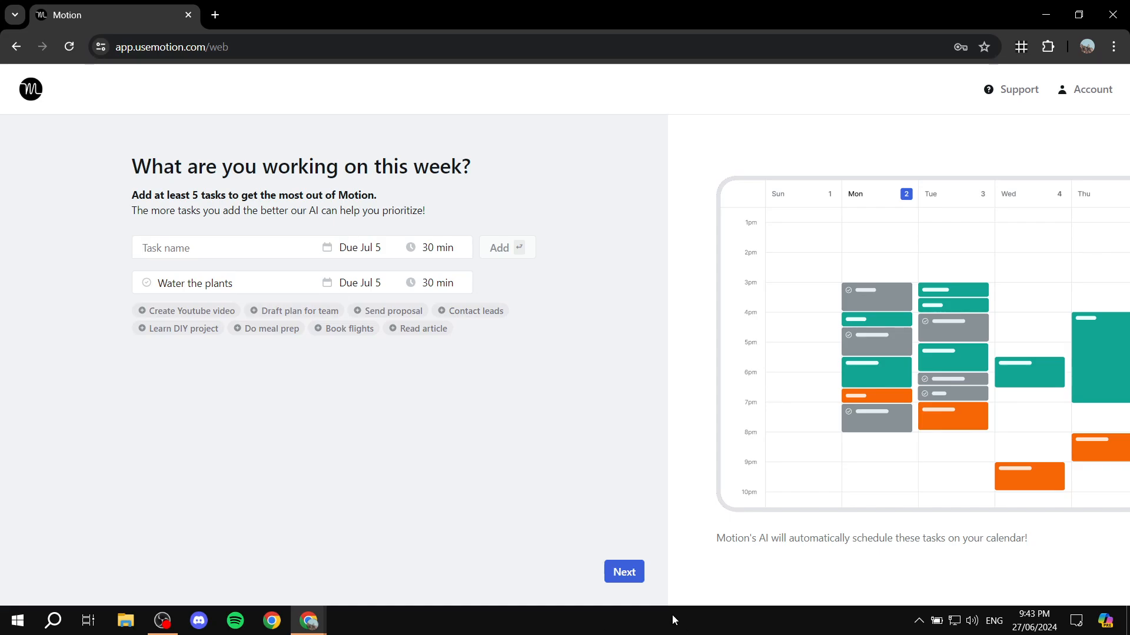
pyautogui.click(630, 573)
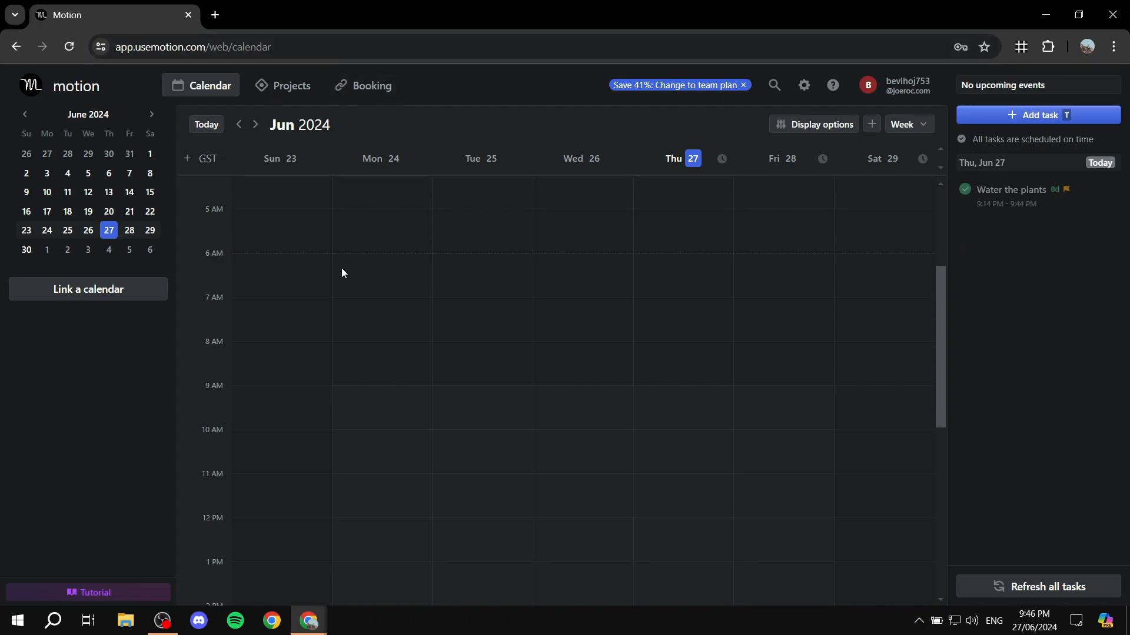
# - Create a task named "Write a script" in the 9–11 AM slot on Monday, June 24 of the week calendar
pyautogui.scroll(-3, 435, 277)
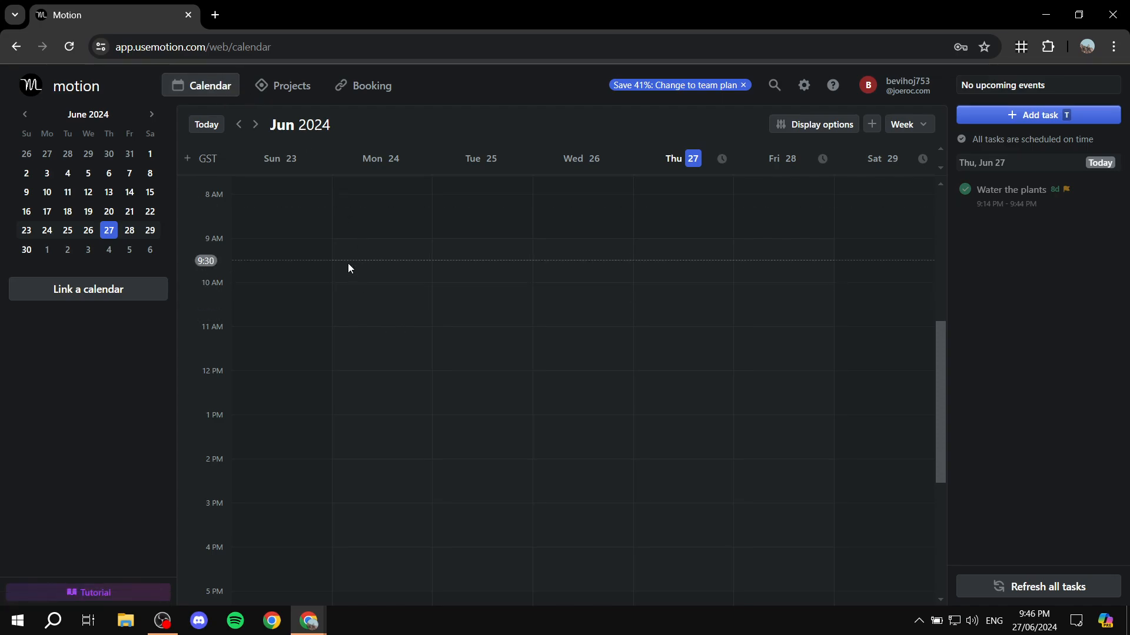
pyautogui.moveTo(336, 244)
pyautogui.mouseDown()
pyautogui.moveTo(408, 282)
pyautogui.moveTo(329, 233)
pyautogui.mouseUp()
pyautogui.moveTo(334, 242); pyautogui.dragTo(359, 283)
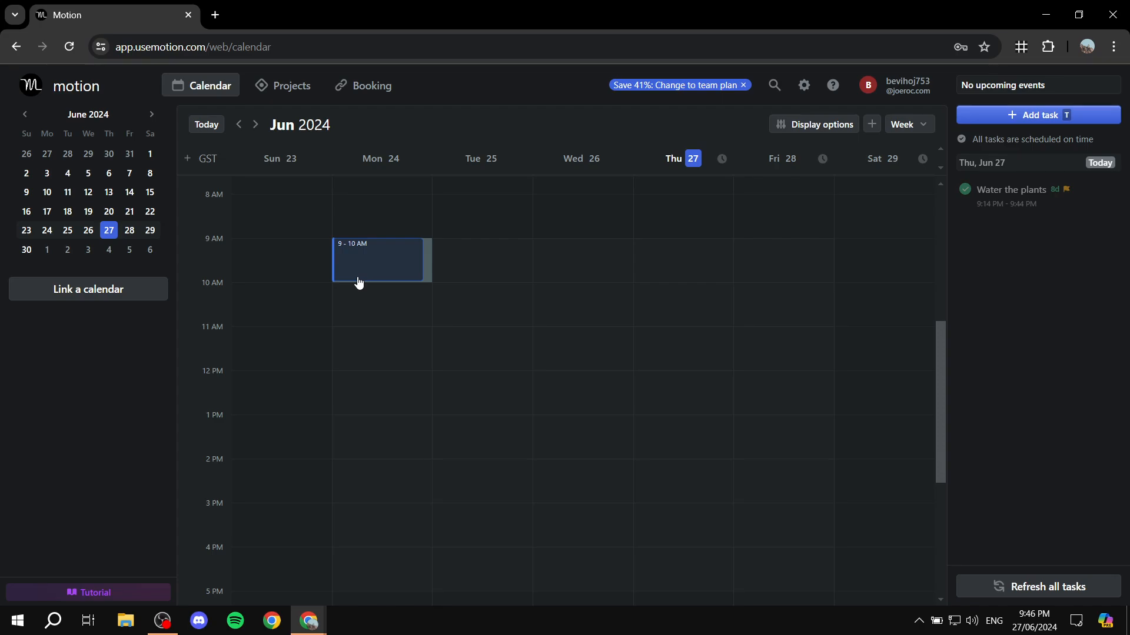
pyautogui.moveTo(359, 283); pyautogui.dragTo(347, 327)
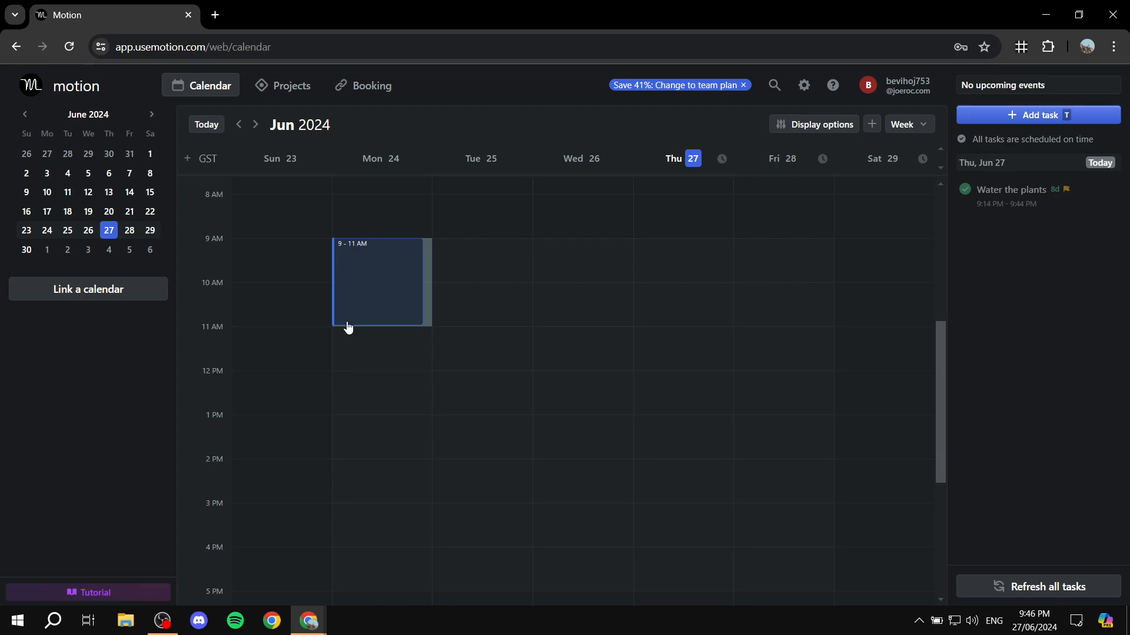
pyautogui.moveTo(348, 327); pyautogui.dragTo(345, 324)
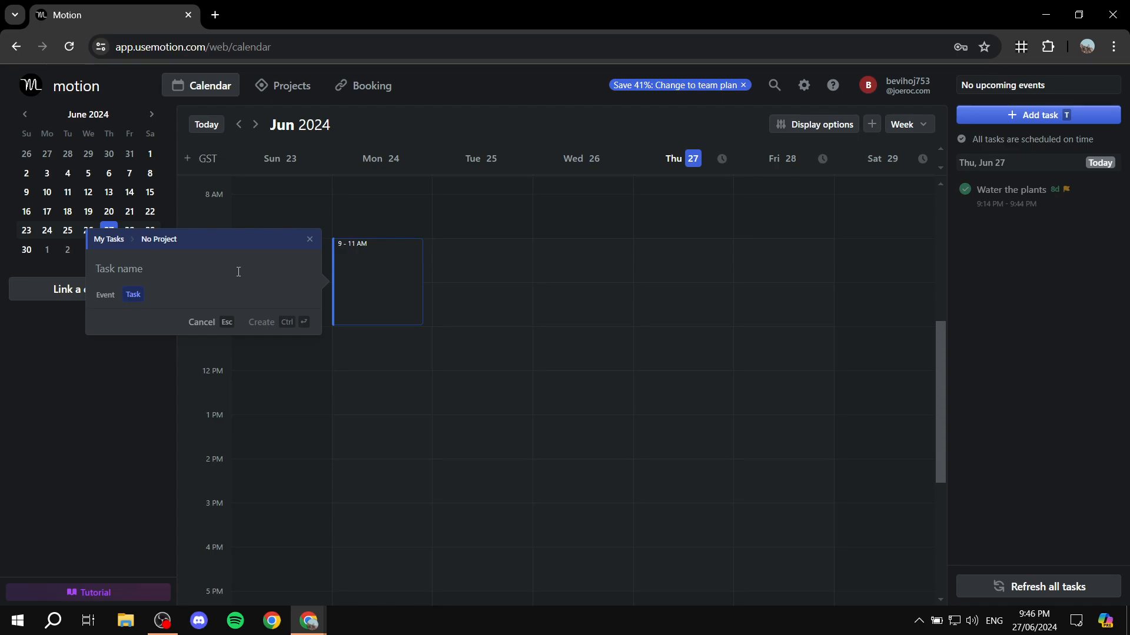
pyautogui.write('Write a s')
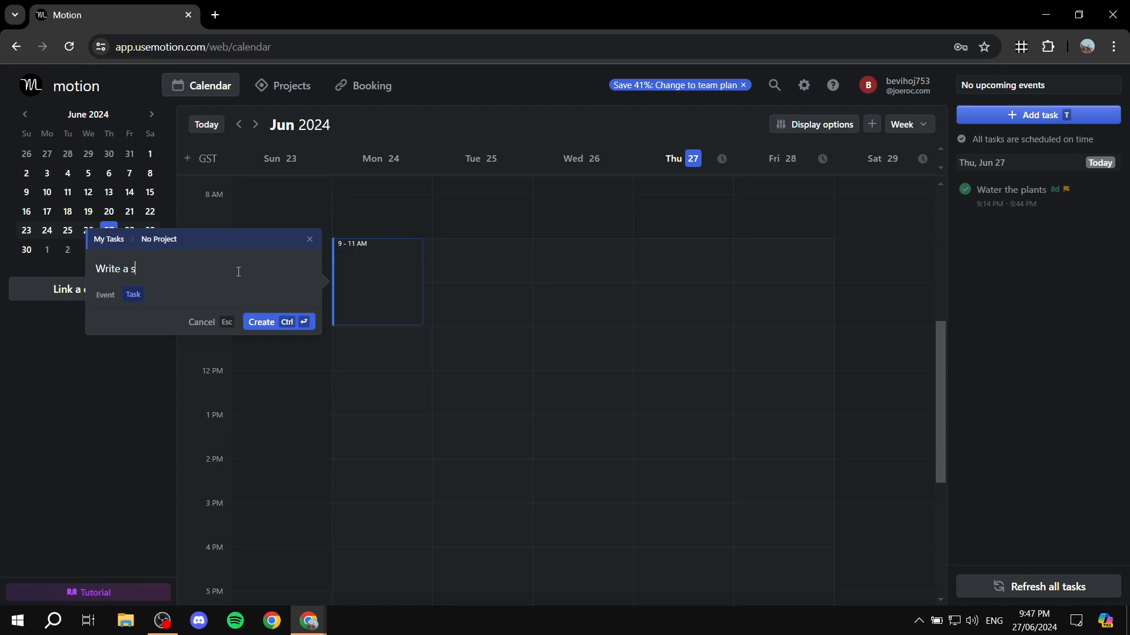
pyautogui.write('cript')
pyautogui.click(257, 323)
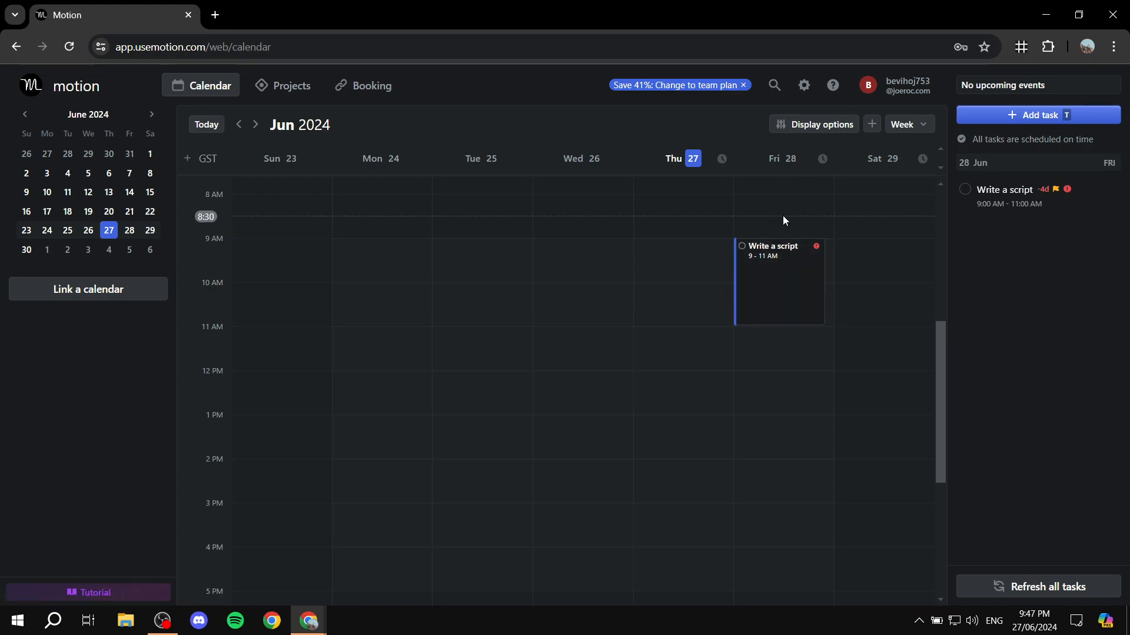
# - Open the "Write a script" task on Friday, June 28, turn off its auto-scheduling, and switch the browser to full screen
pyautogui.click(786, 301)
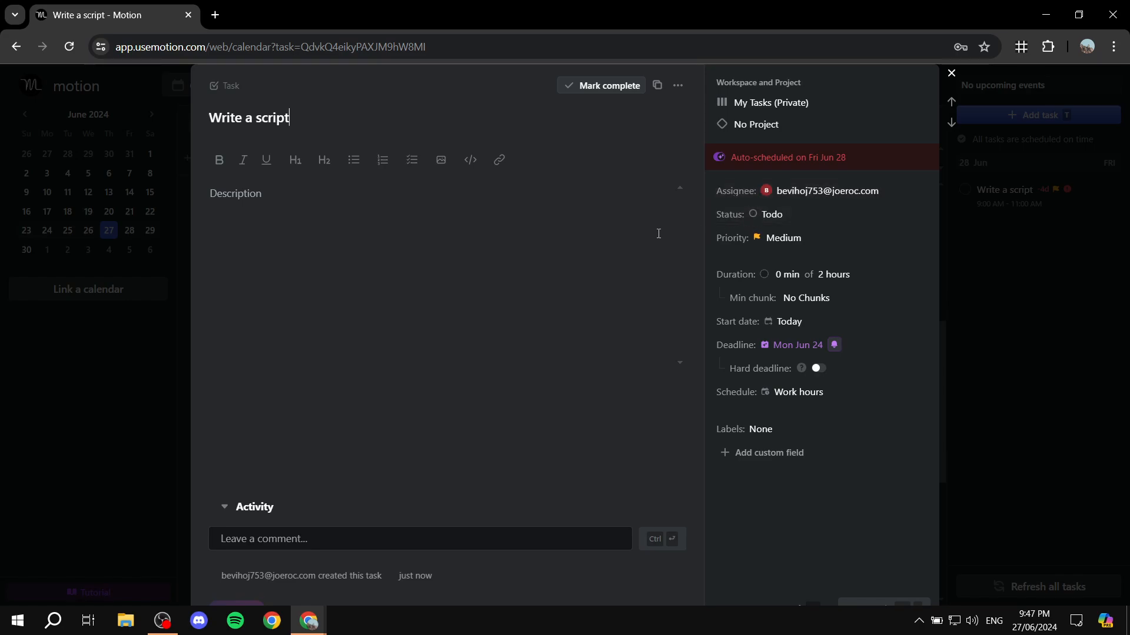
pyautogui.click(719, 158)
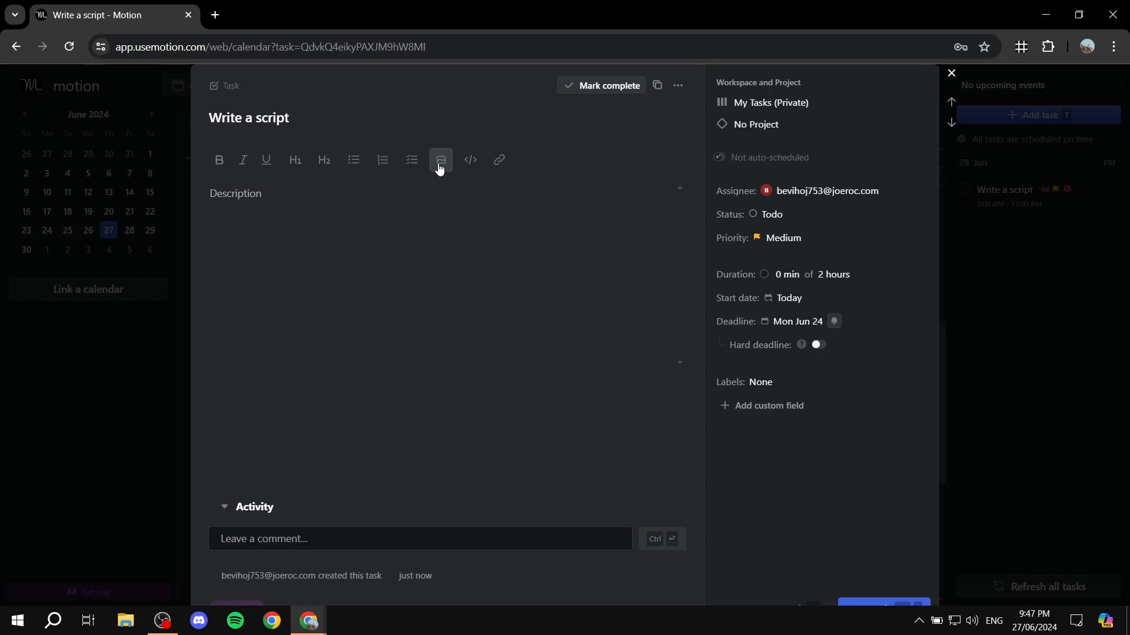
pyautogui.press('F11')
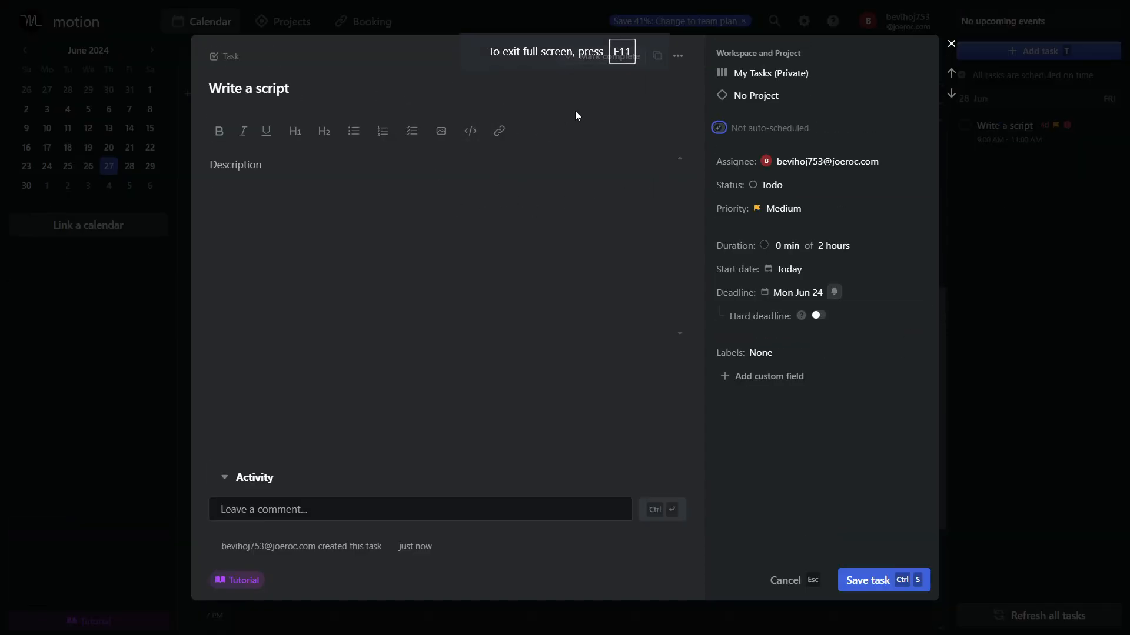
pyautogui.moveTo(293, 87); pyautogui.dragTo(210, 88)
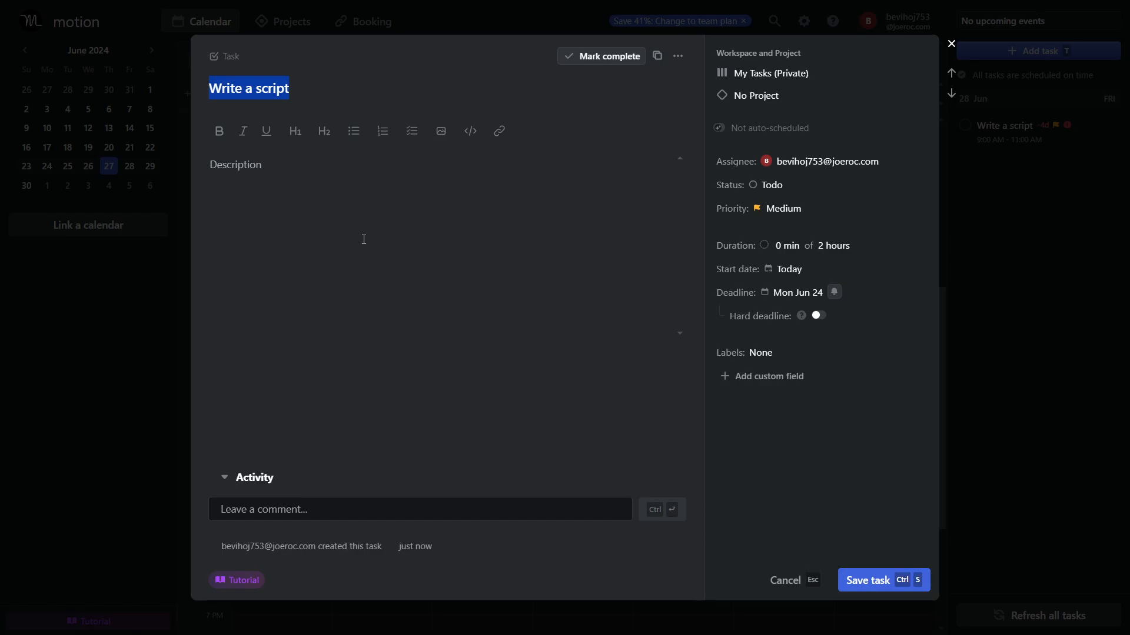
# - Enter "Add a desc" as the description of the "Write a script" task and make the text bold
pyautogui.click(287, 177)
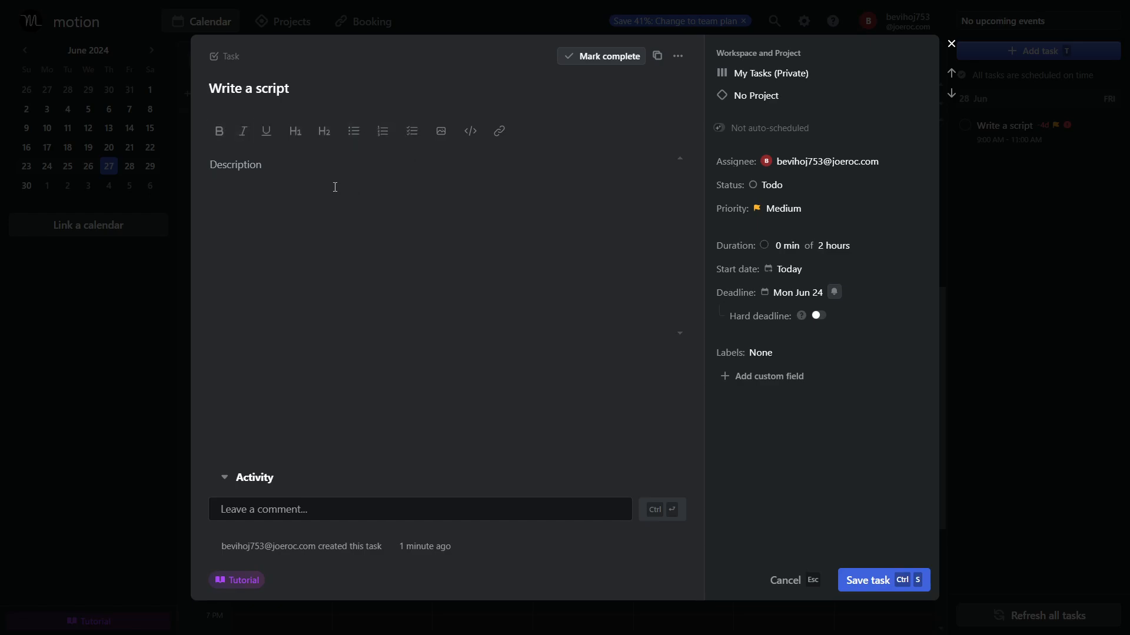
pyautogui.write('Add a desc')
pyautogui.moveTo(305, 174); pyautogui.dragTo(199, 171)
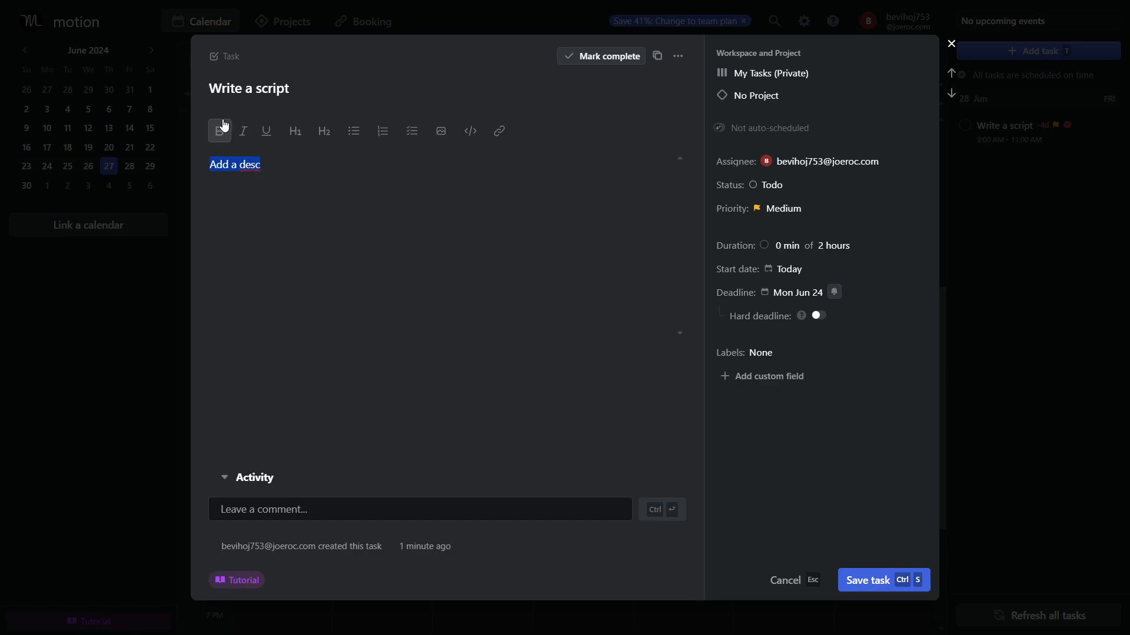
pyautogui.click(220, 129)
pyautogui.click(384, 250)
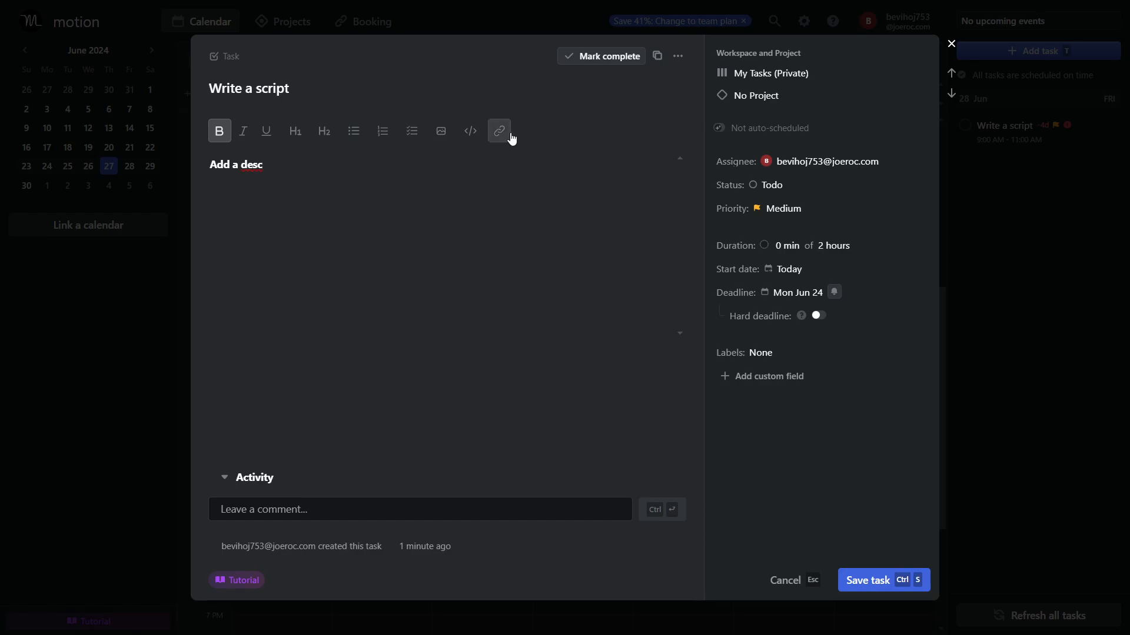
pyautogui.tripleClick(283, 161)
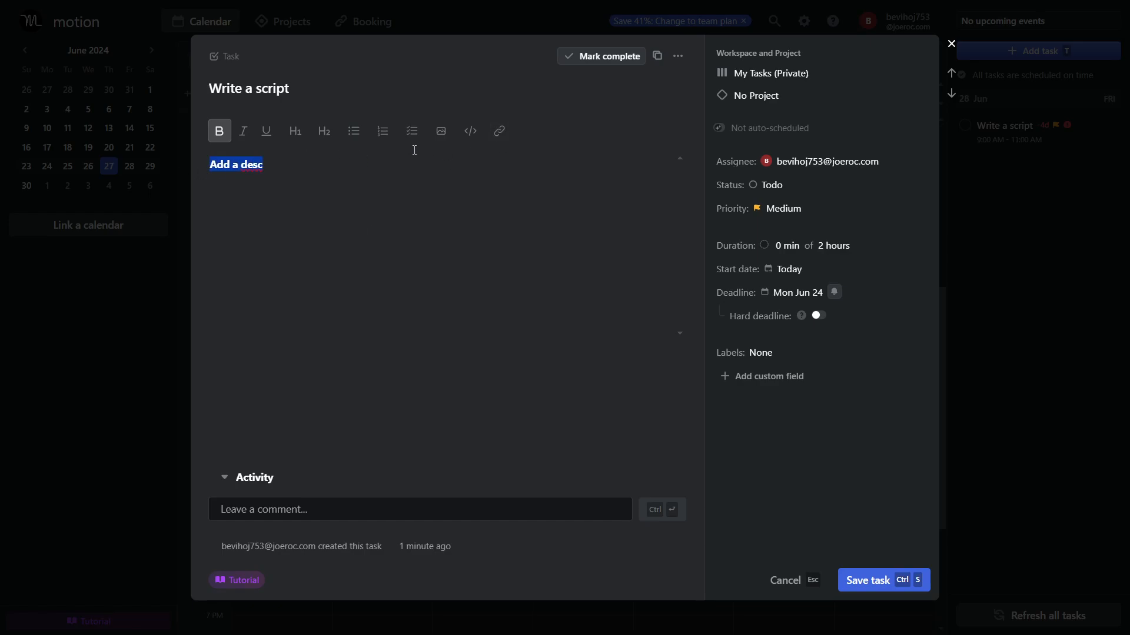
pyautogui.click(500, 130)
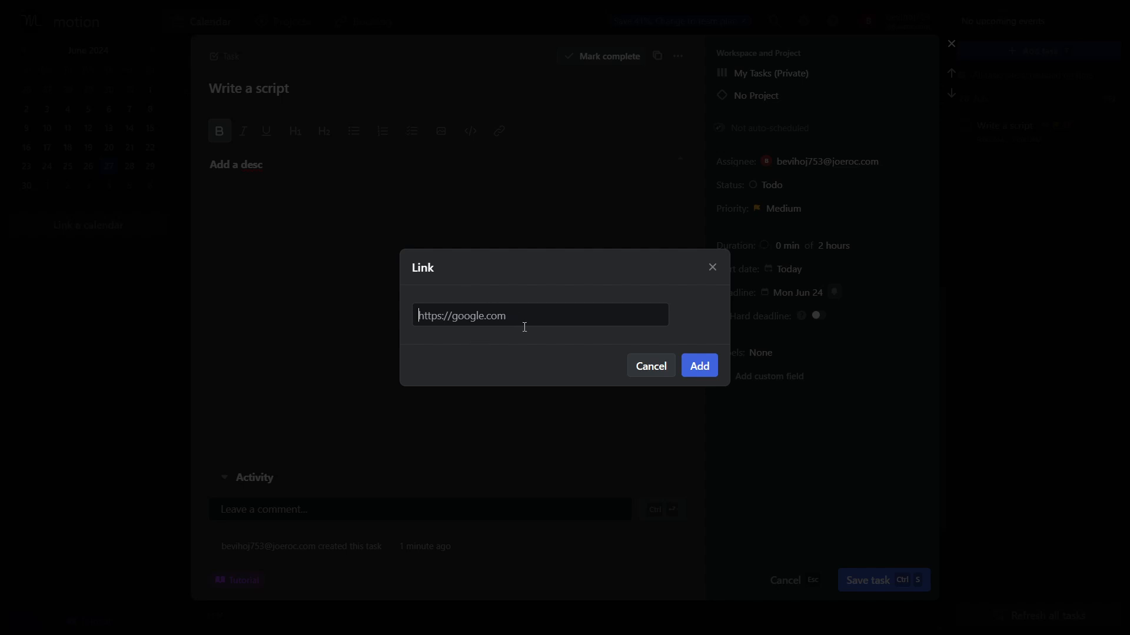
pyautogui.click(649, 368)
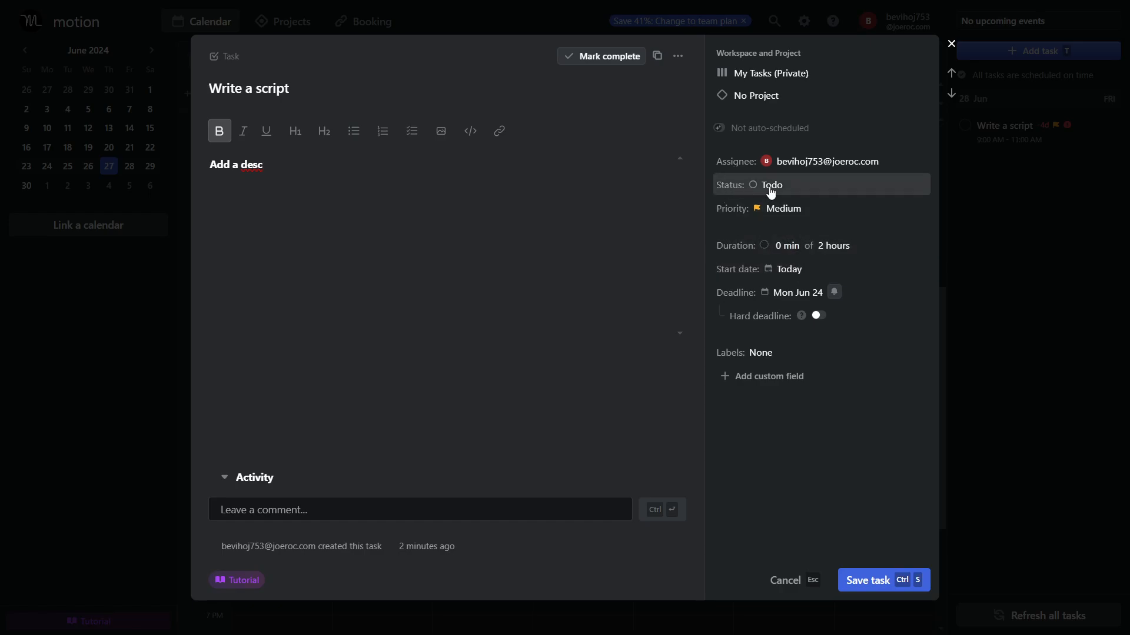
# - Review the available status and priority options of the "Write a script" task without changing them
pyautogui.click(768, 185)
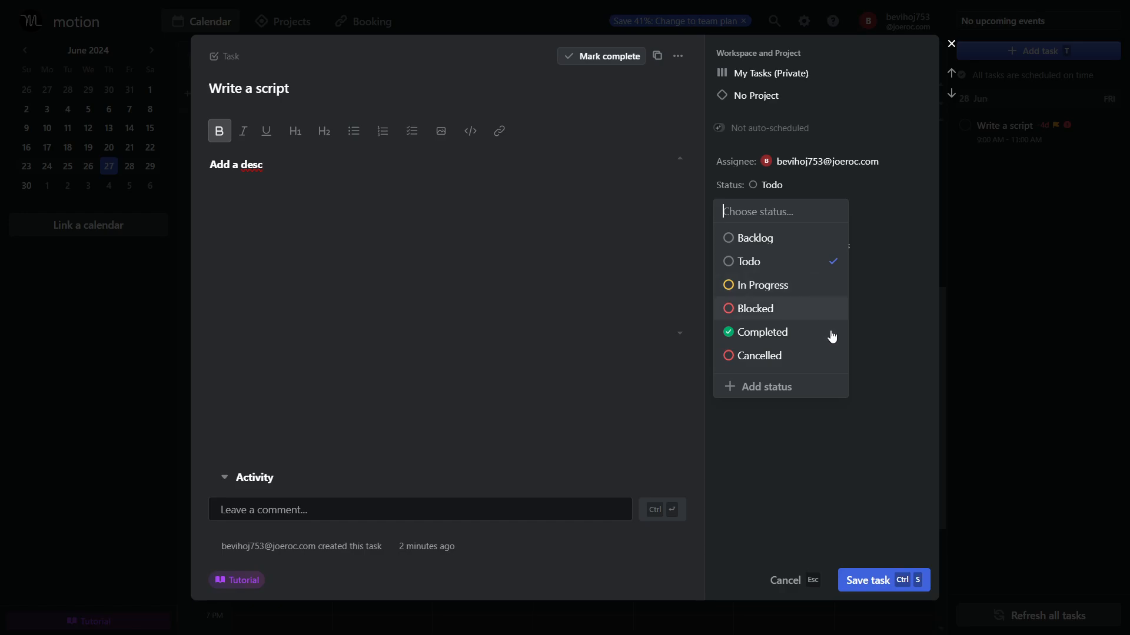
pyautogui.click(791, 443)
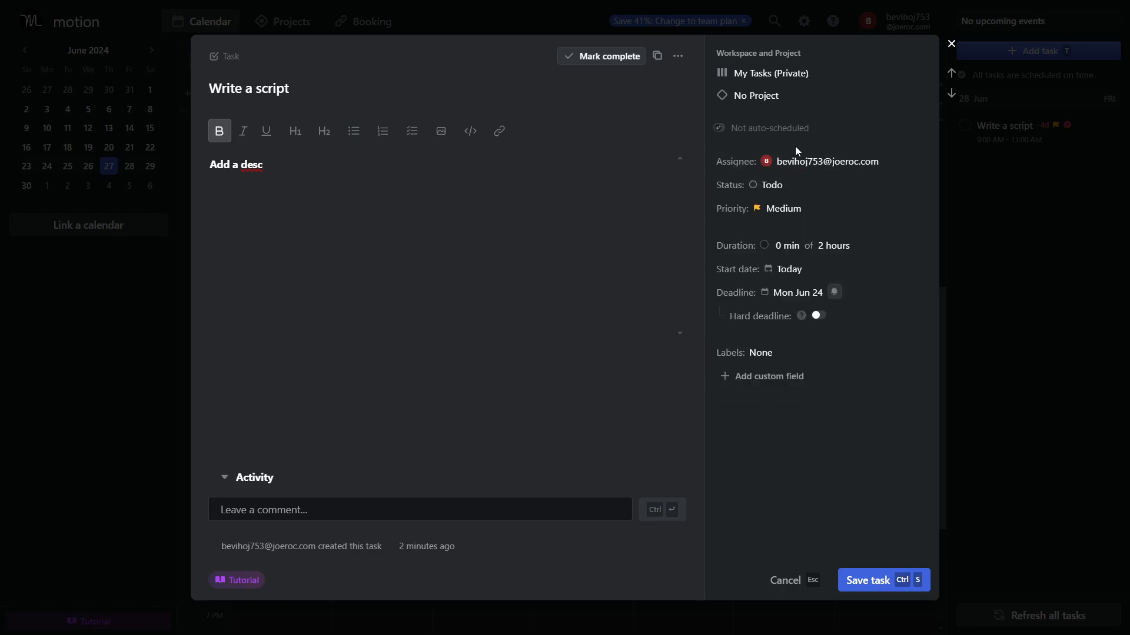
pyautogui.click(786, 211)
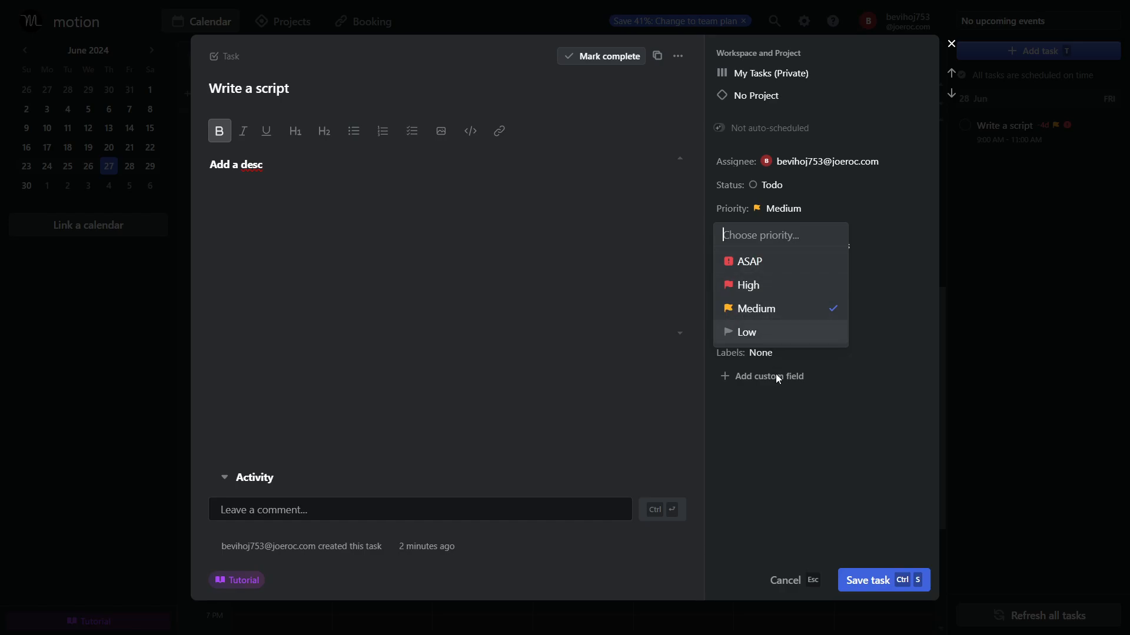
pyautogui.click(787, 413)
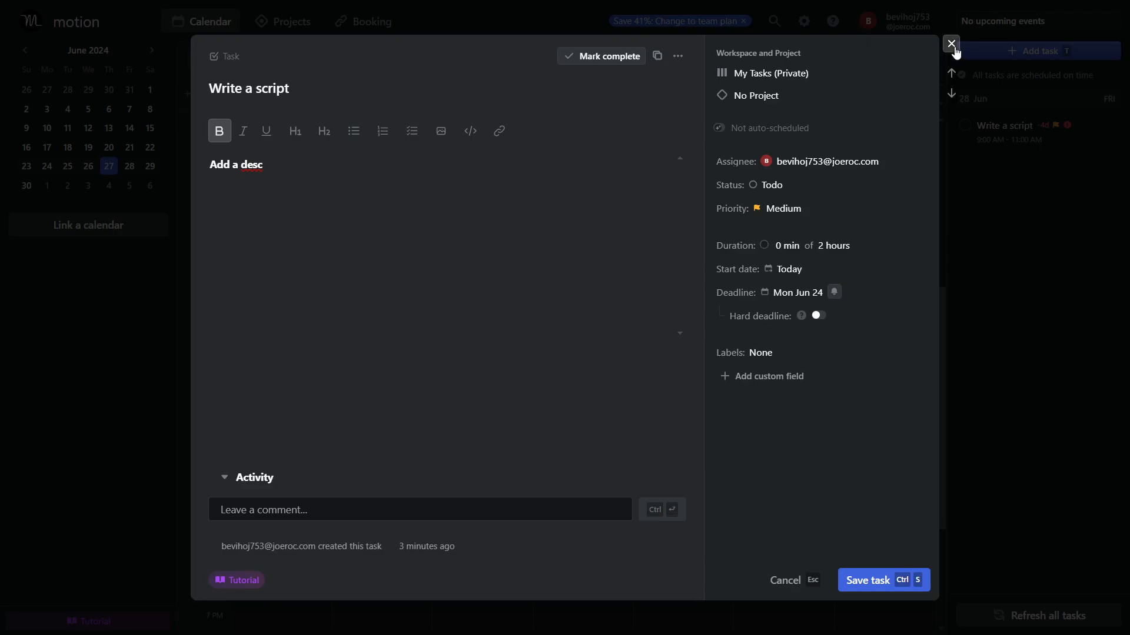
# - Save the changes to the "Write a script" task and close its details
pyautogui.click(952, 44)
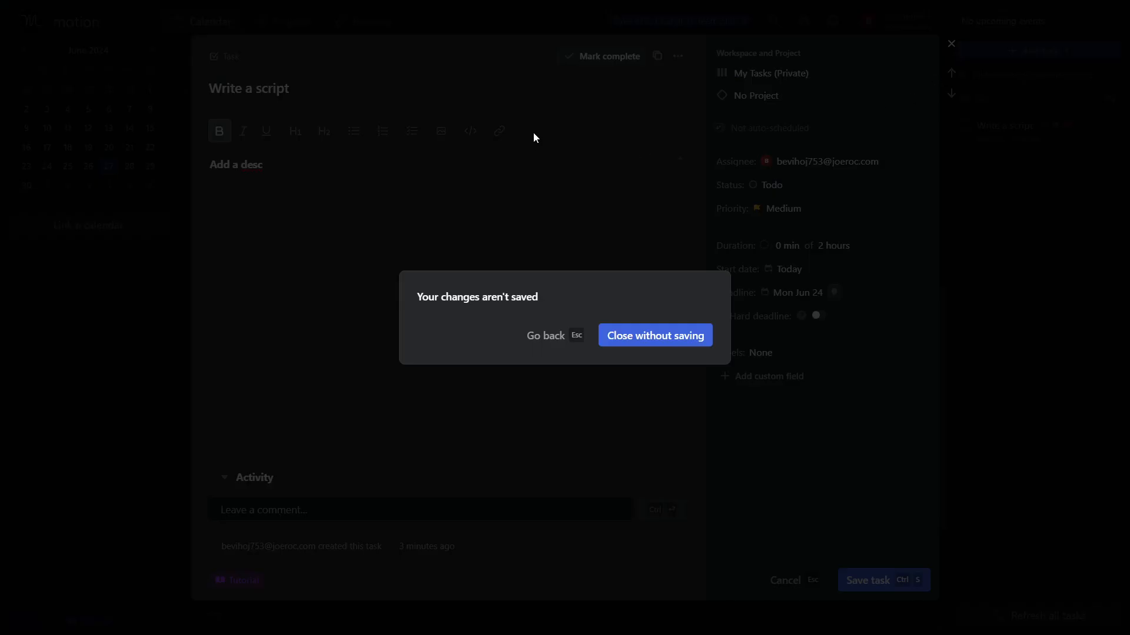
pyautogui.click(550, 344)
pyautogui.click(881, 580)
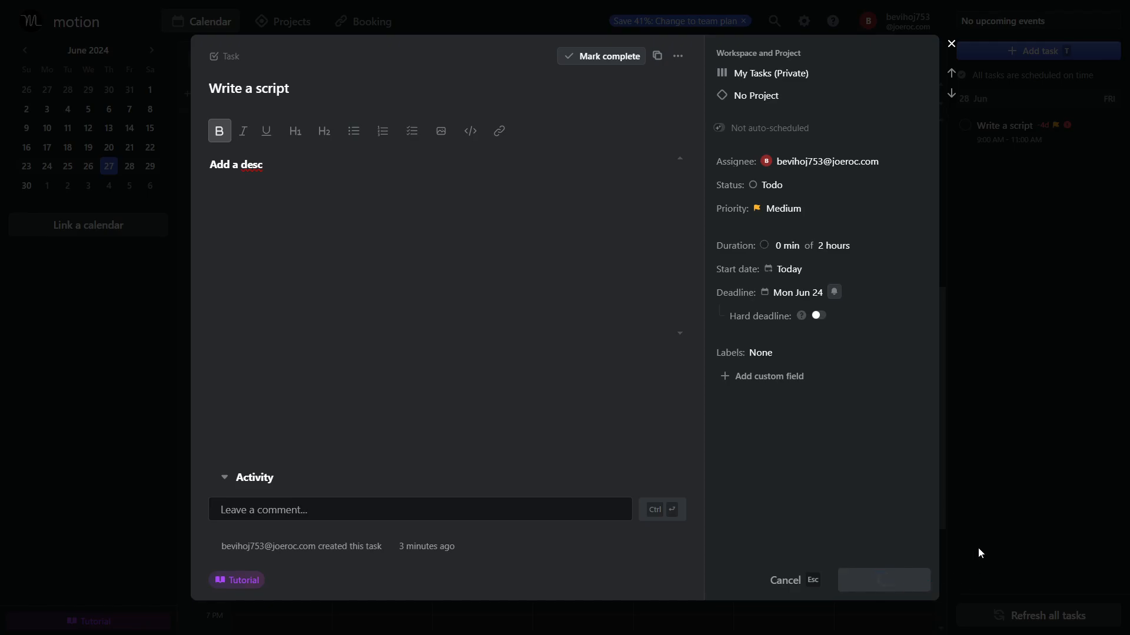
pyautogui.click(951, 44)
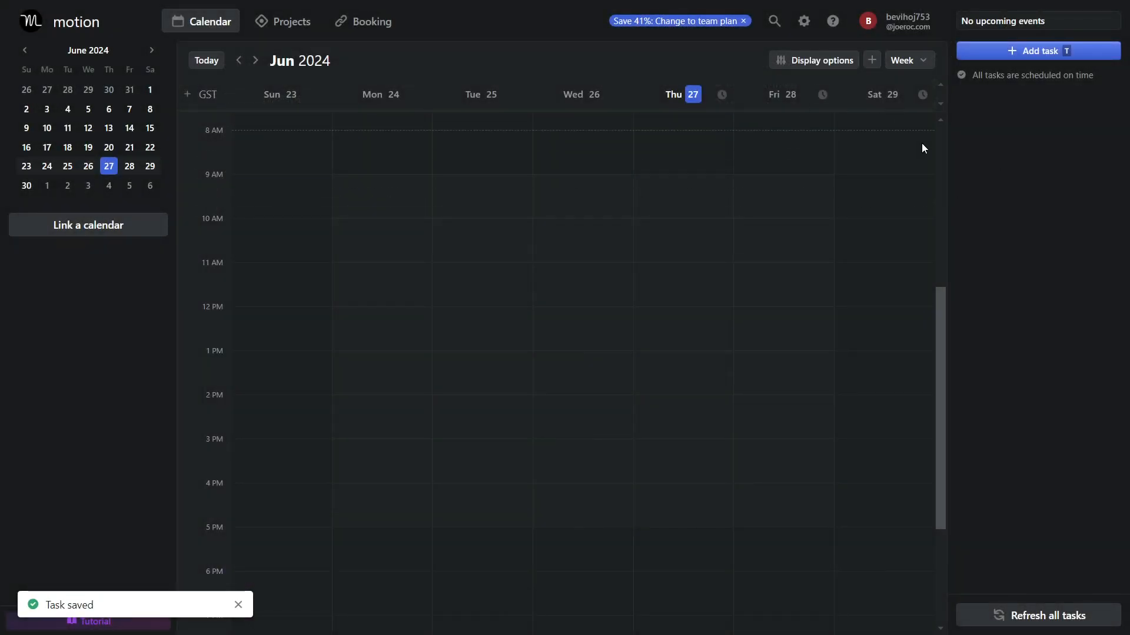
pyautogui.scroll(6, 618, 227)
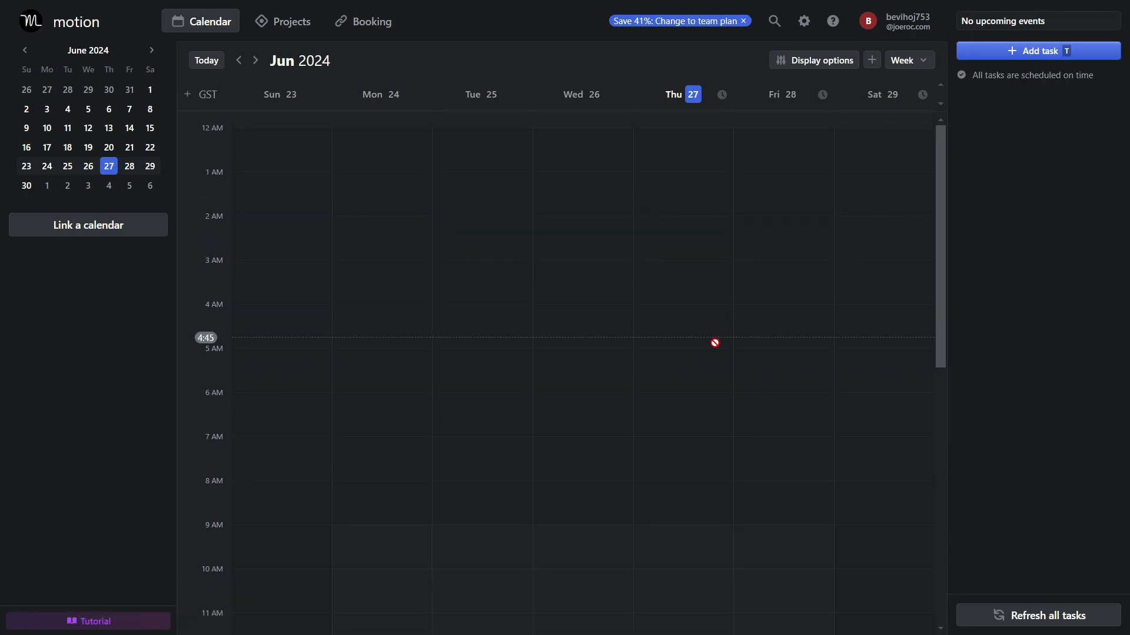
pyautogui.click(612, 217)
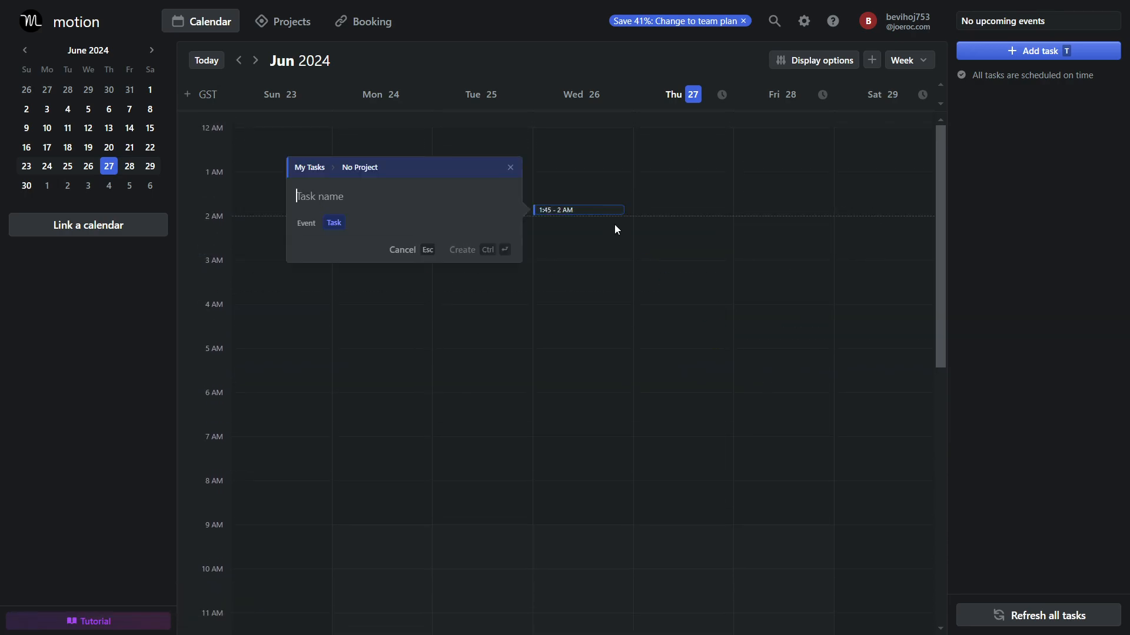
pyautogui.click(510, 168)
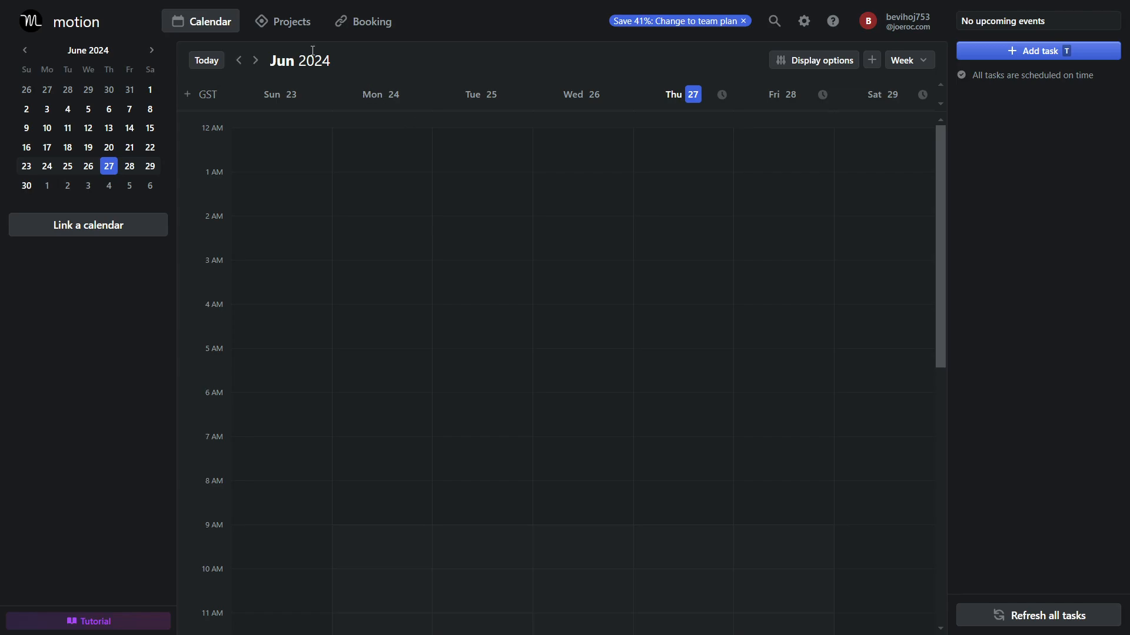
# - Go to the projects area and create the first workspace with the name "Youtube channel"
pyautogui.click(297, 27)
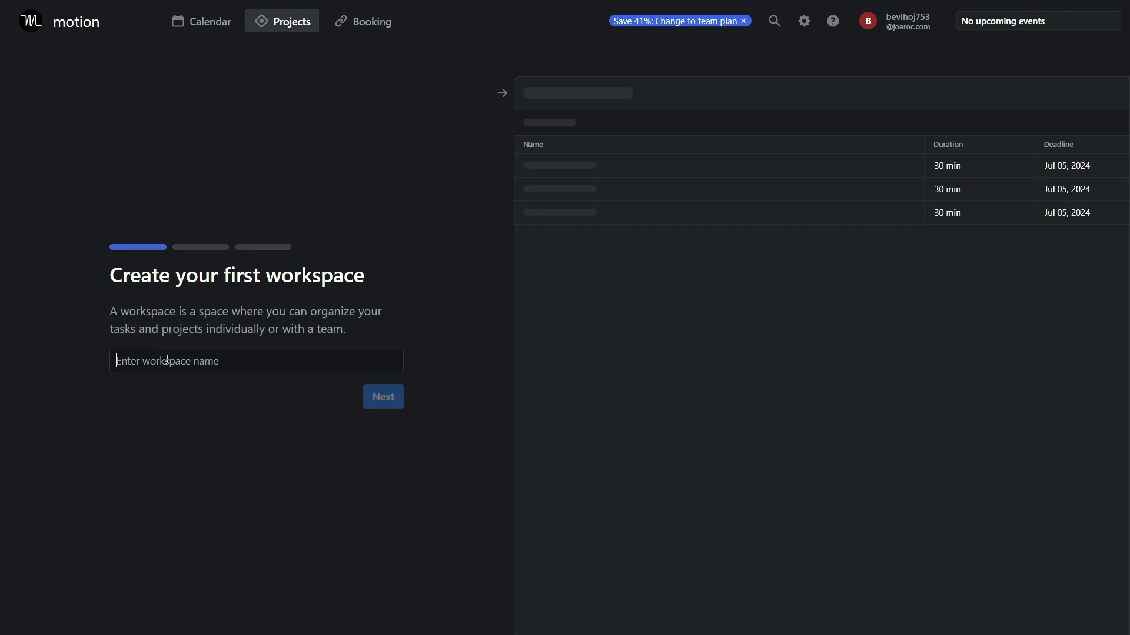
pyautogui.write('Y')
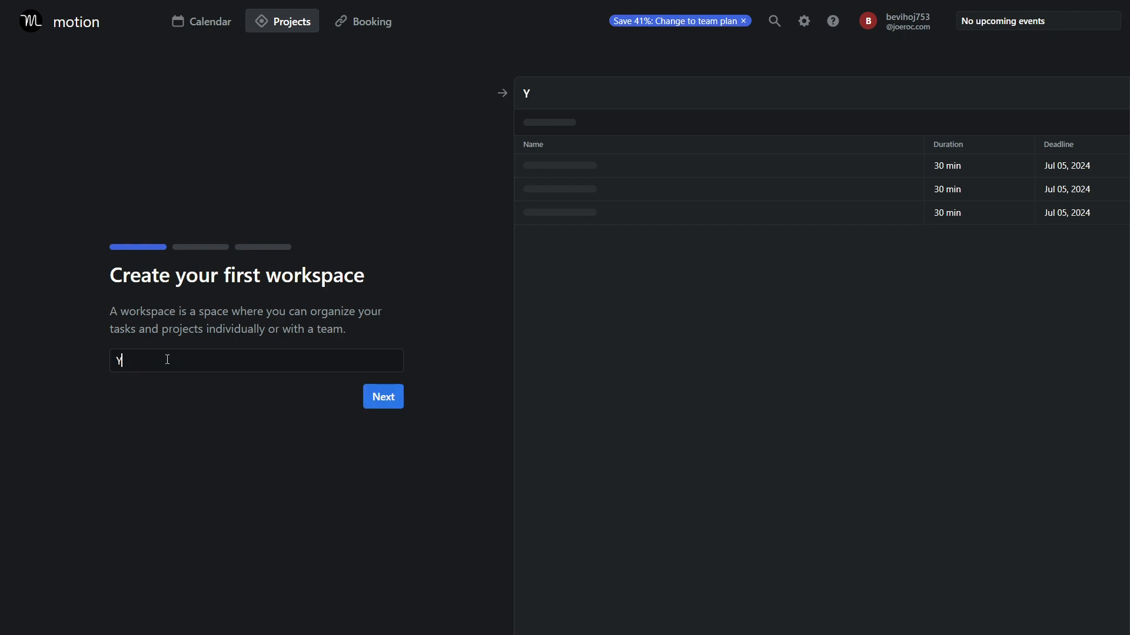
pyautogui.write('outube channel')
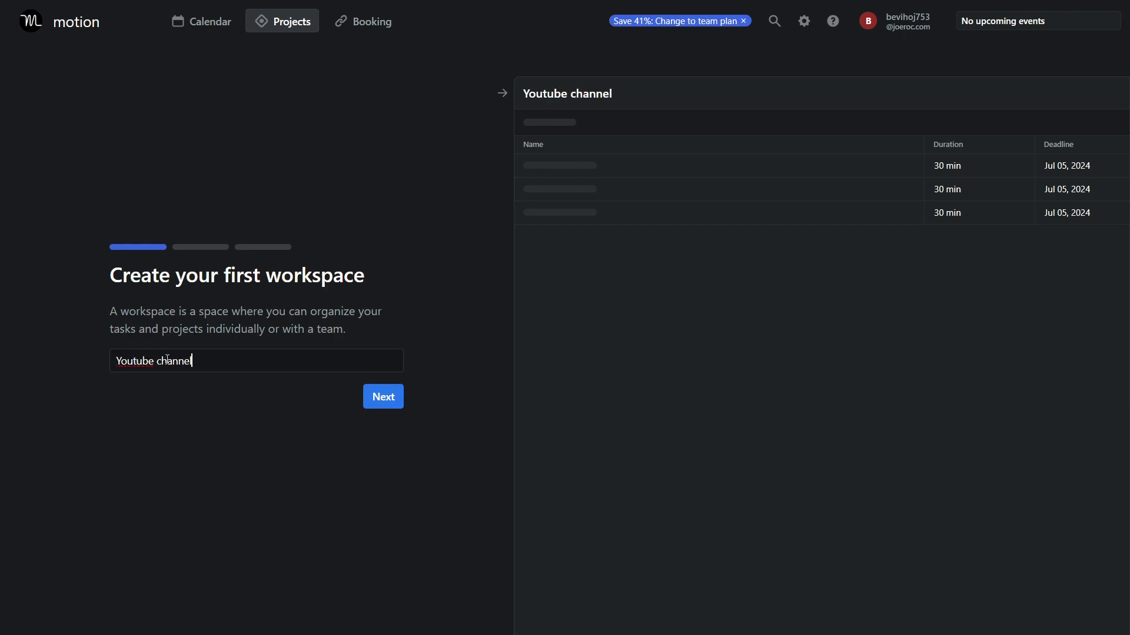
pyautogui.click(387, 393)
pyautogui.click(379, 401)
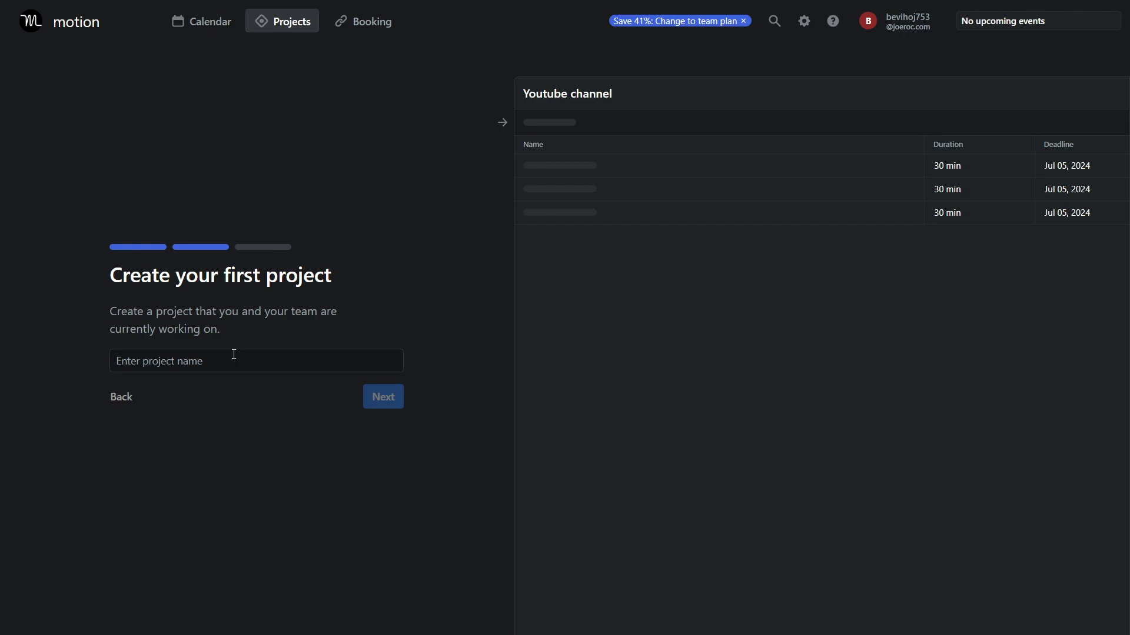
# - Name the first project "Script writing" and continue to its task setup
pyautogui.write('Script writ')
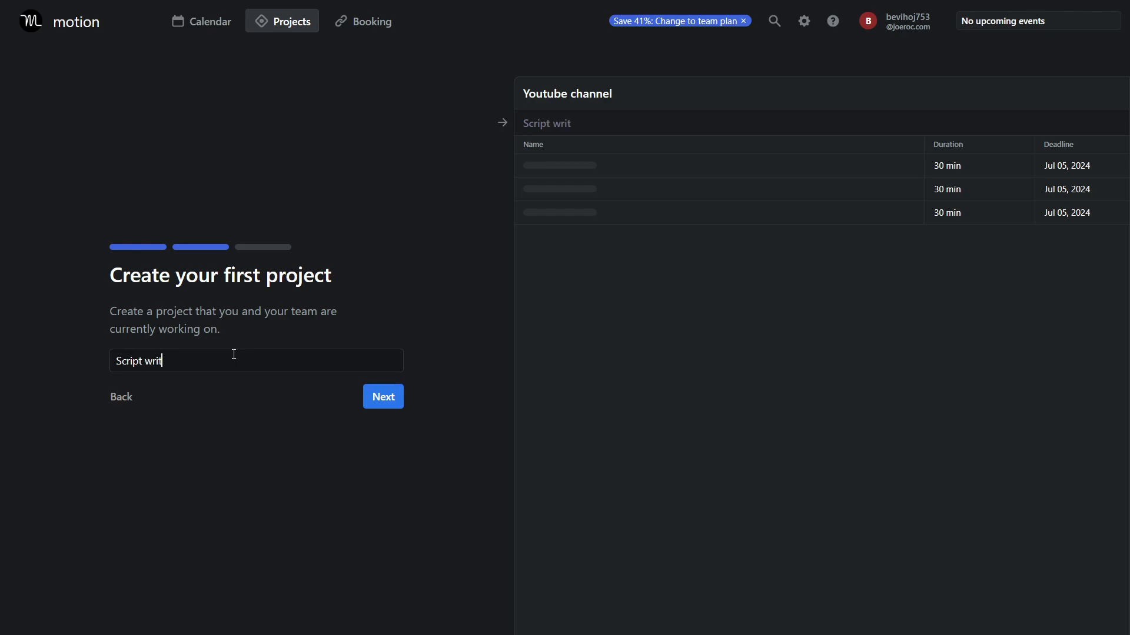
pyautogui.write('ing')
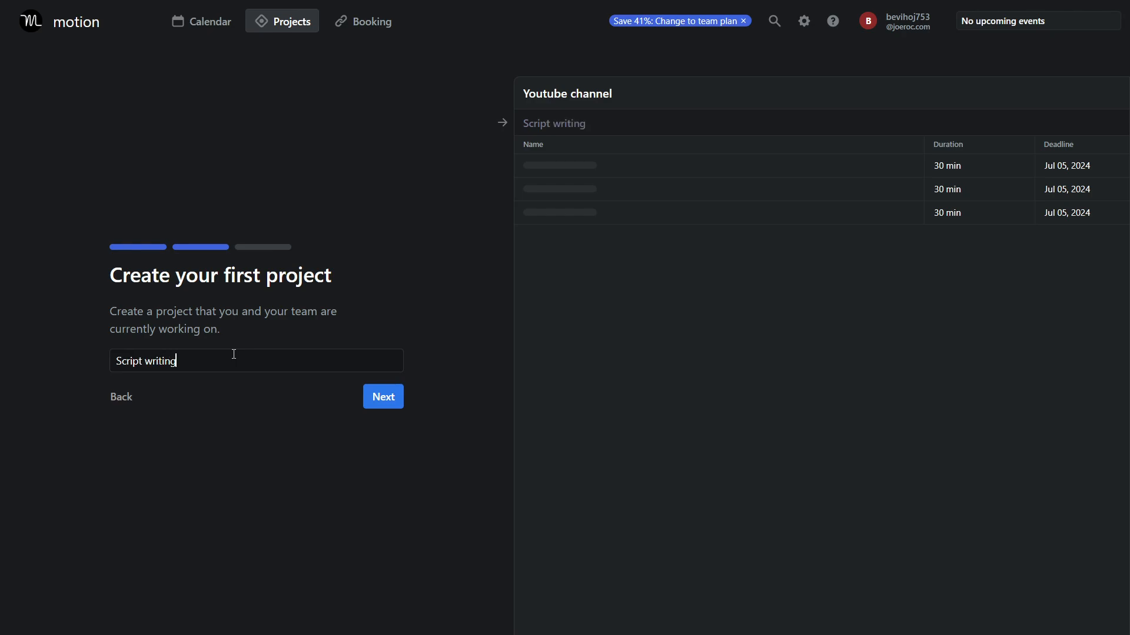
pyautogui.click(385, 402)
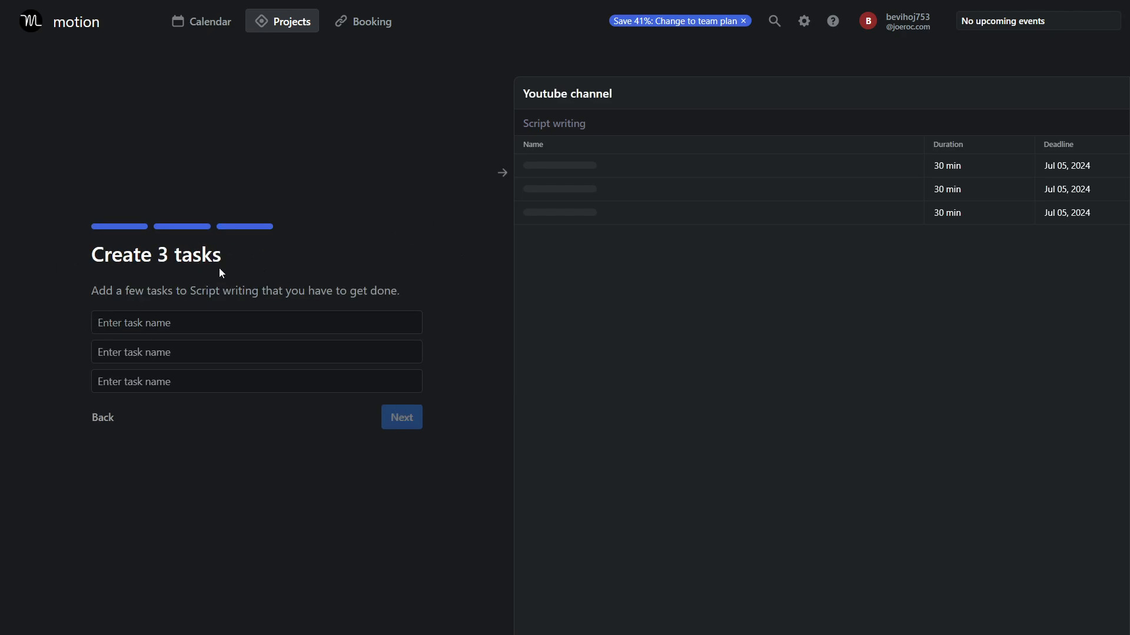
# - Add the tasks "Write introduction", "Write body of text" and "Outro" to the Script writing project and finish the setup
pyautogui.write('Write intro')
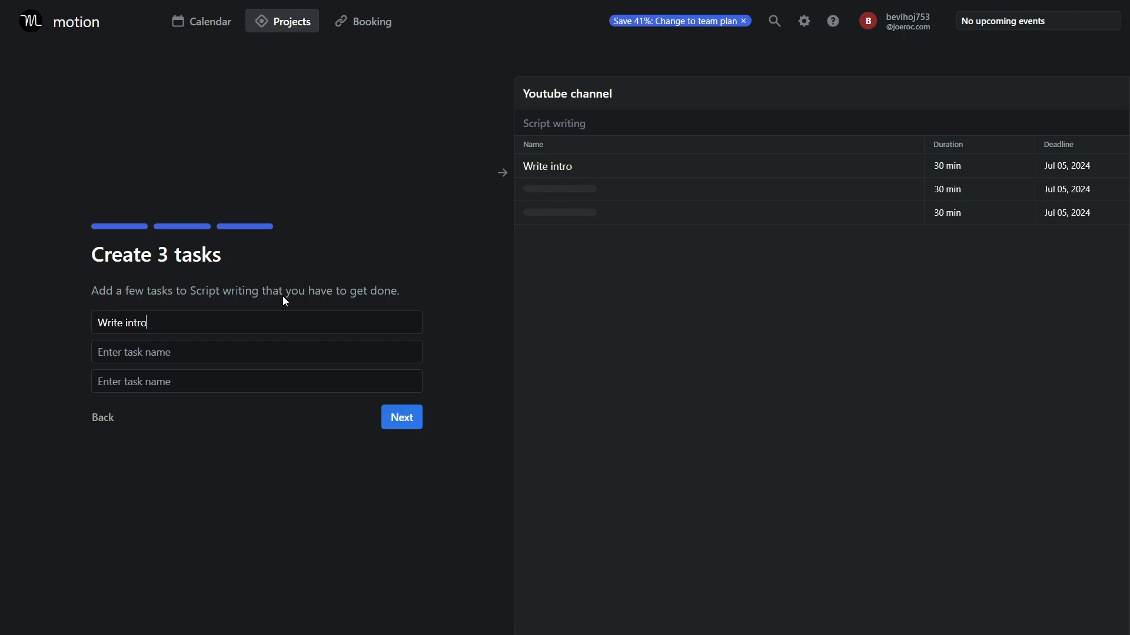
pyautogui.write('duction')
pyautogui.press('Tab')
pyautogui.write('W')
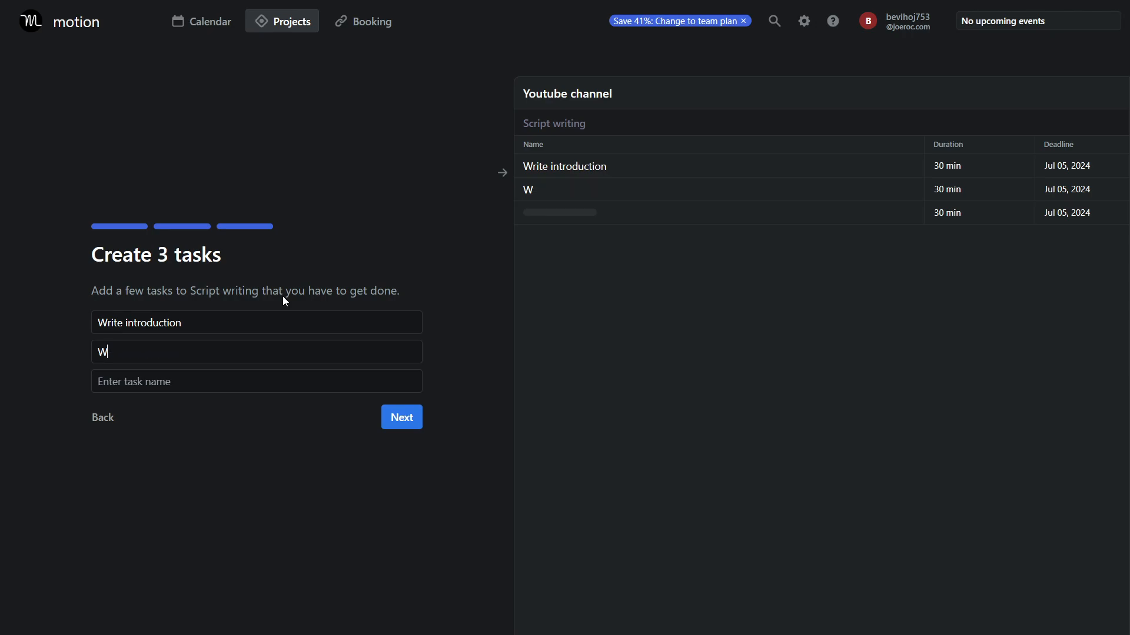
pyautogui.write('rite body of text')
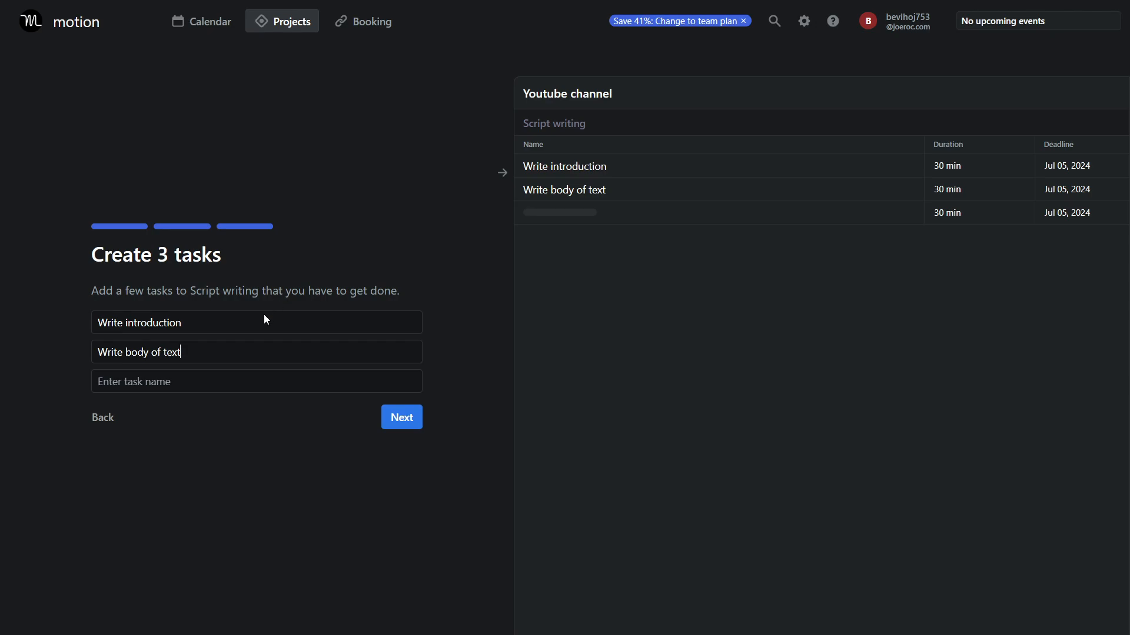
pyautogui.write('Outro')
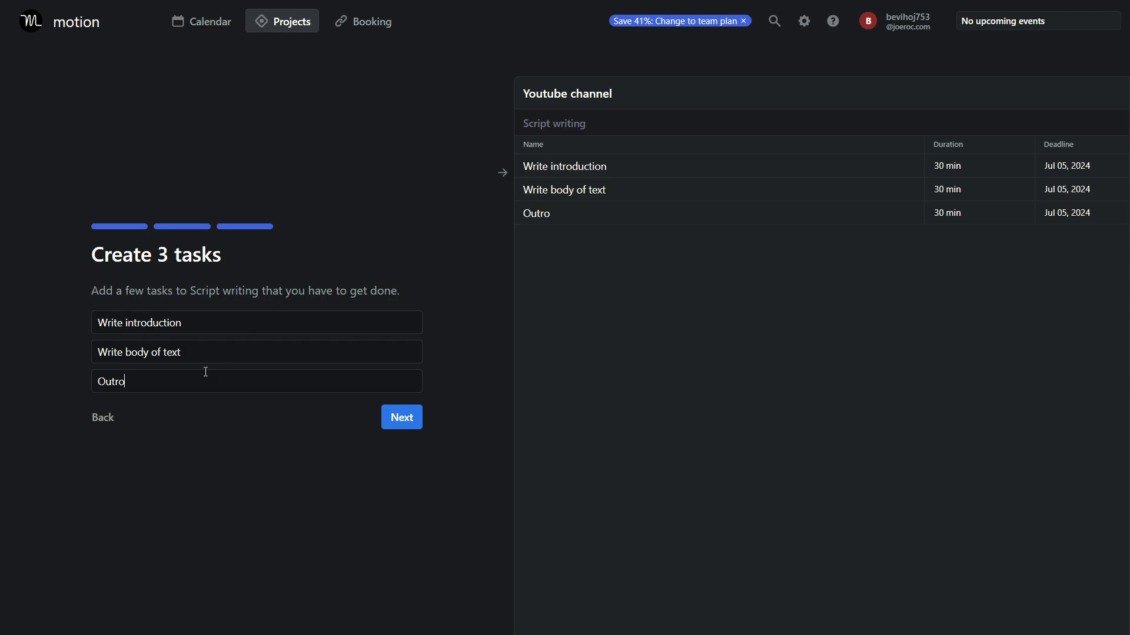
pyautogui.click(400, 419)
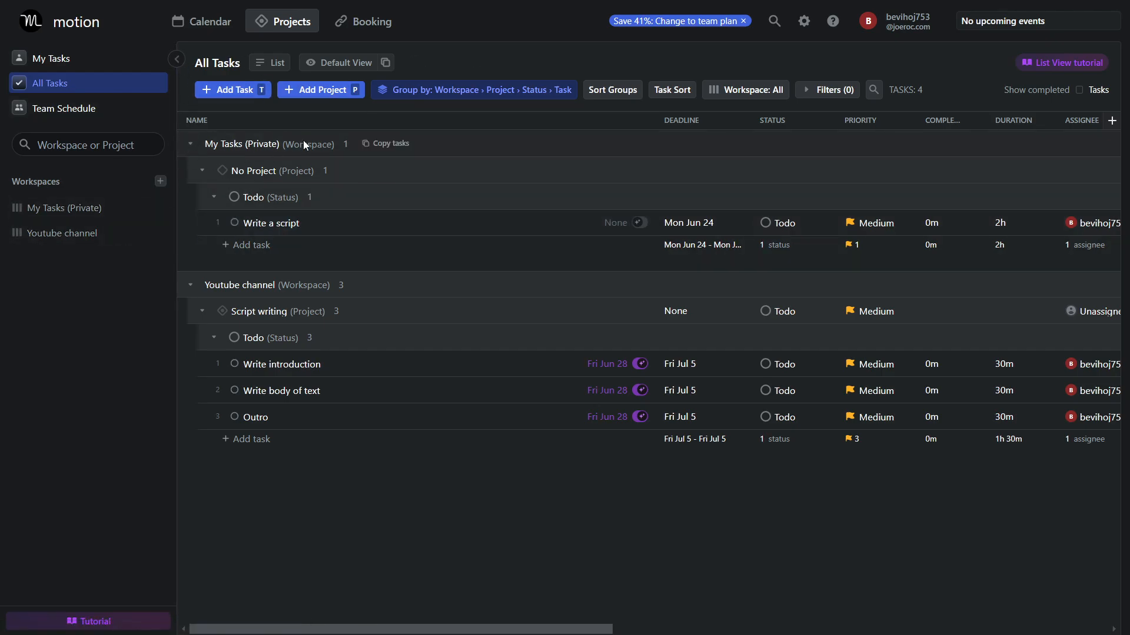
# - Show only the Youtube channel workspace and set the status of the "Write introduction" task to In Progress
pyautogui.click(190, 144)
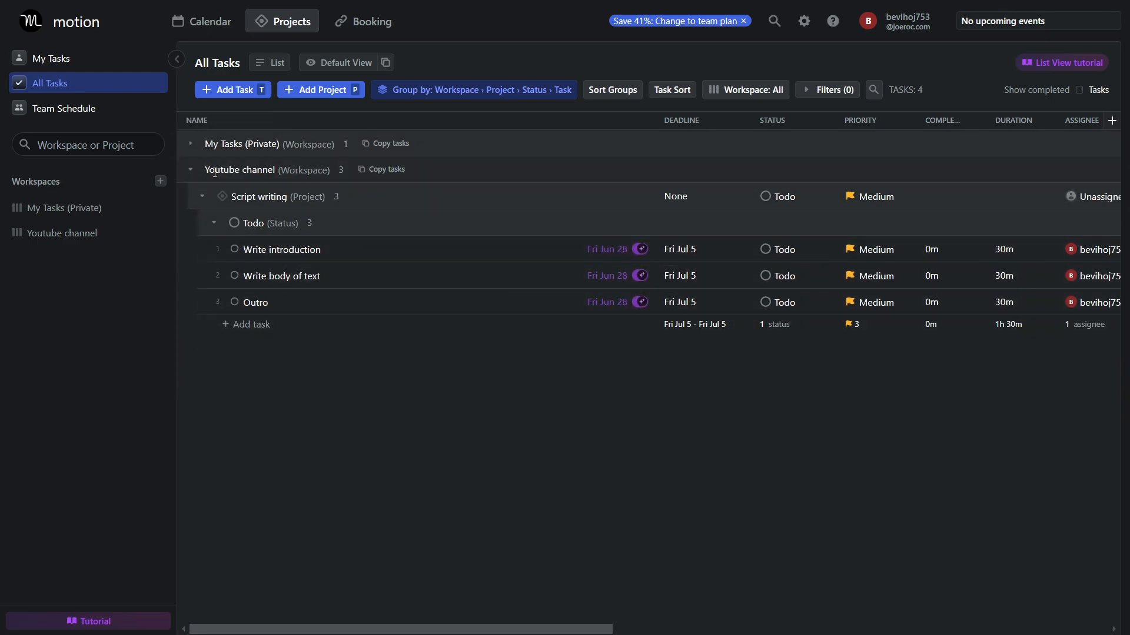
pyautogui.click(74, 233)
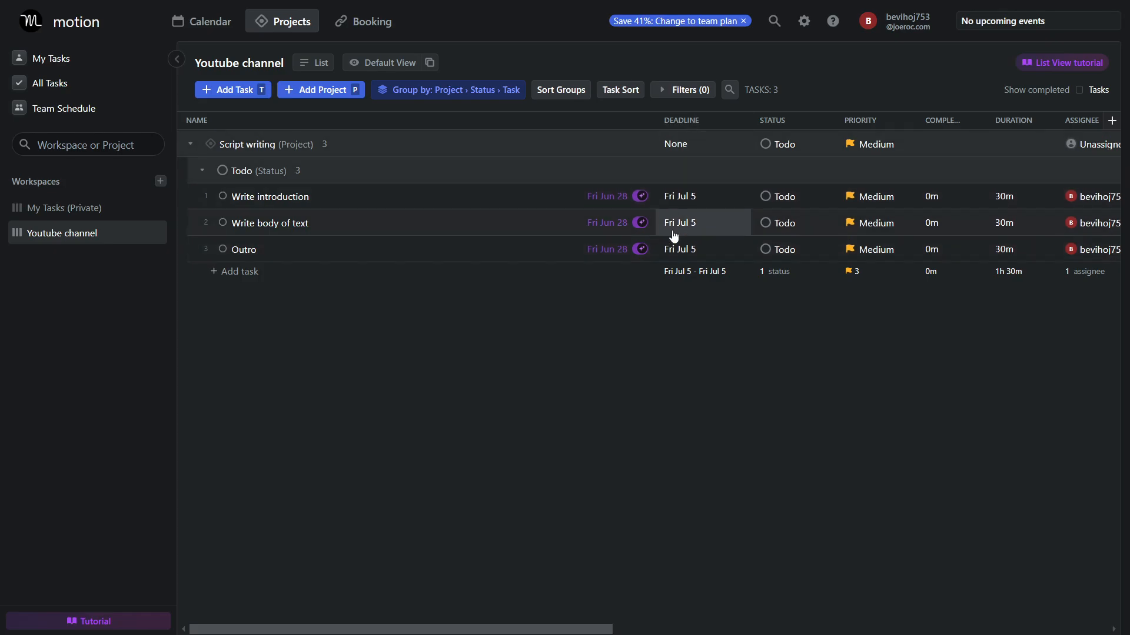
pyautogui.click(789, 203)
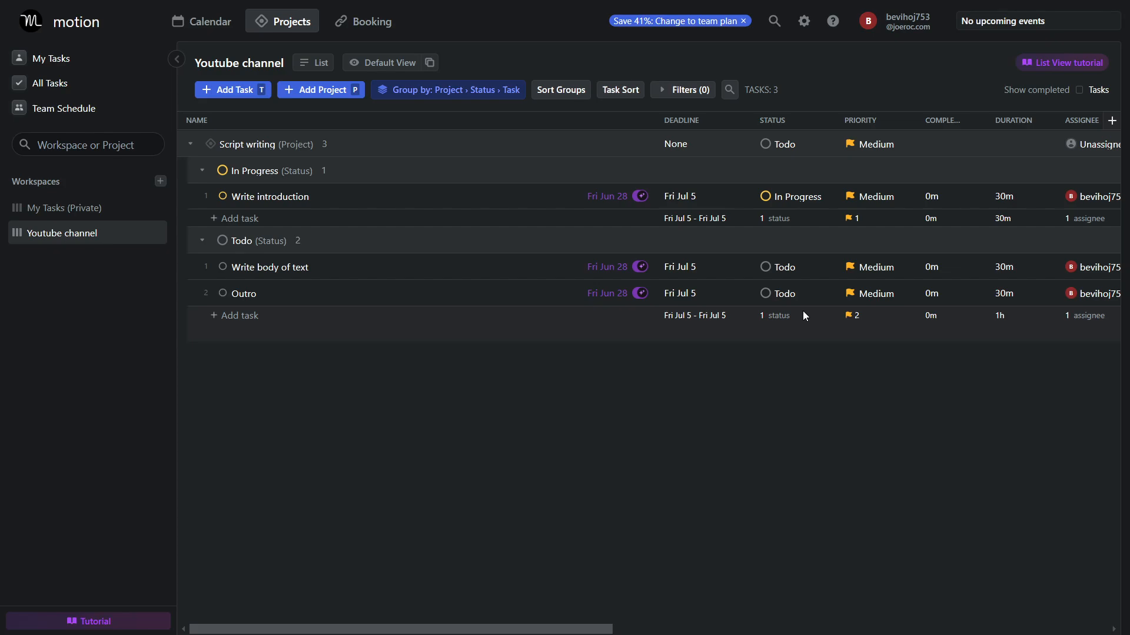
# - Set the status of the "Write body of text" task to Blocked and of the "Outro" task to Completed
pyautogui.click(802, 278)
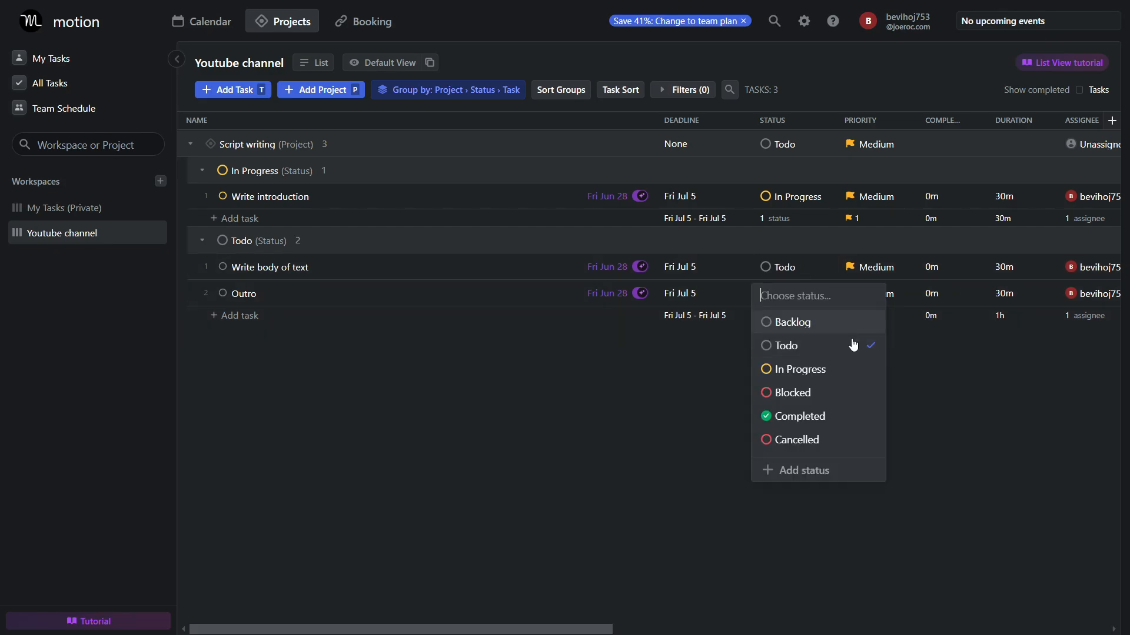
pyautogui.click(816, 394)
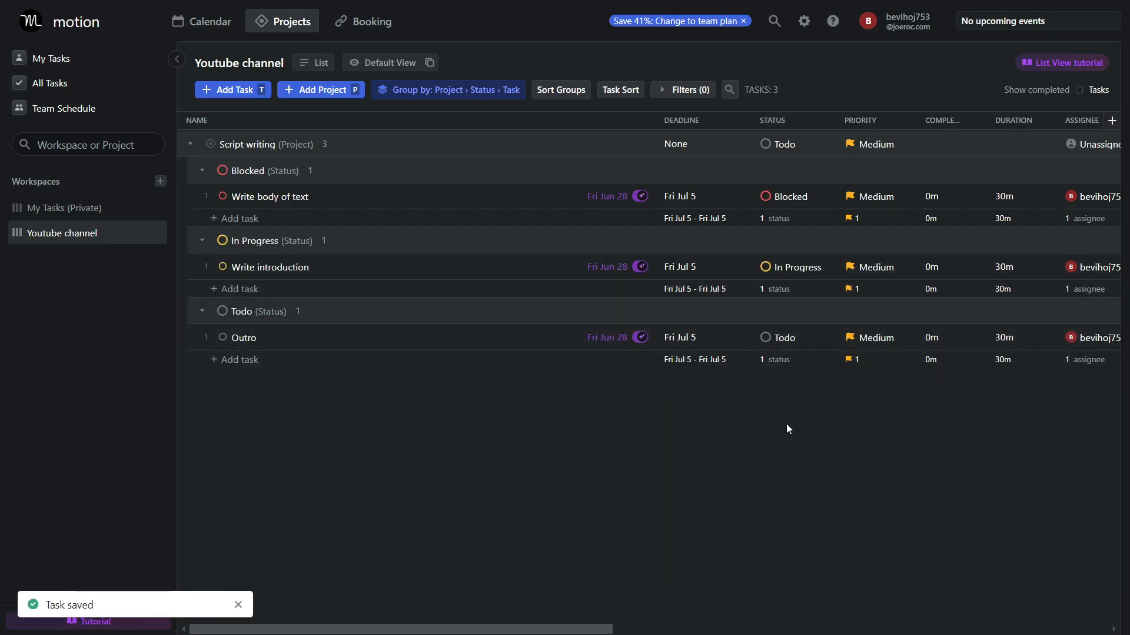
pyautogui.click(780, 337)
pyautogui.click(782, 488)
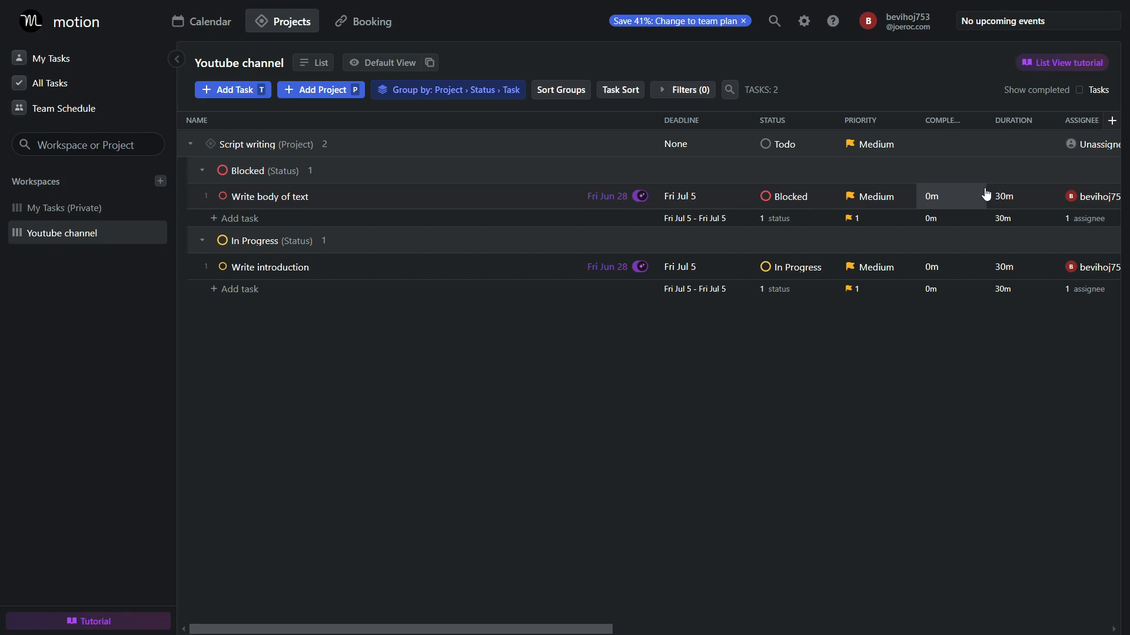
# - View the list with completed tasks shown, hide them again, and look over the details of the "Write body of text" task
pyautogui.click(1080, 90)
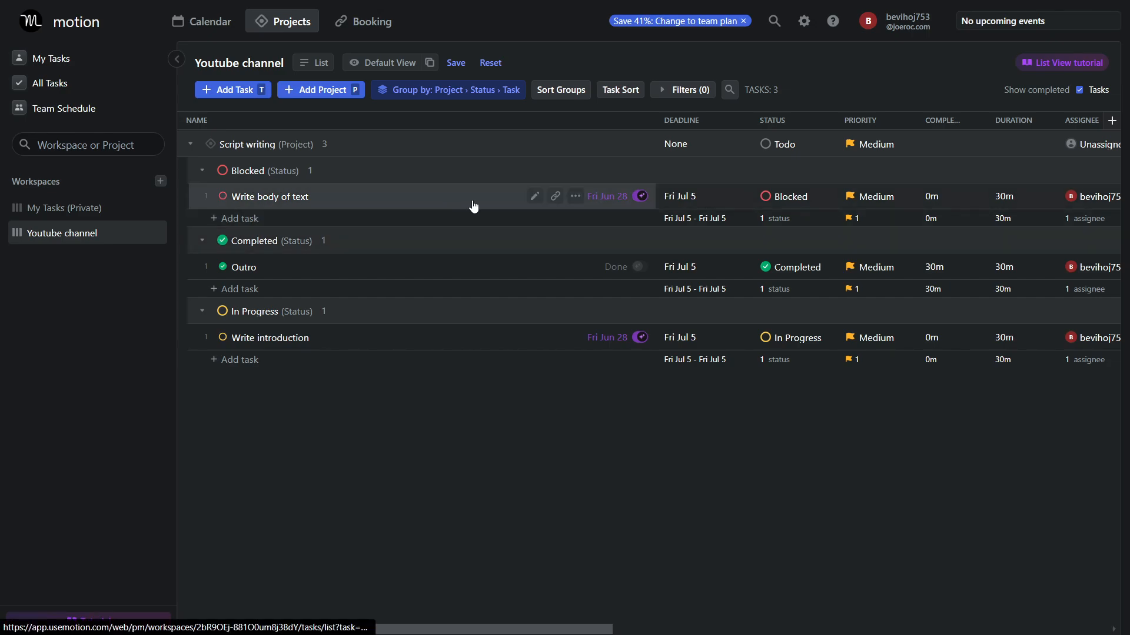
pyautogui.click(1080, 91)
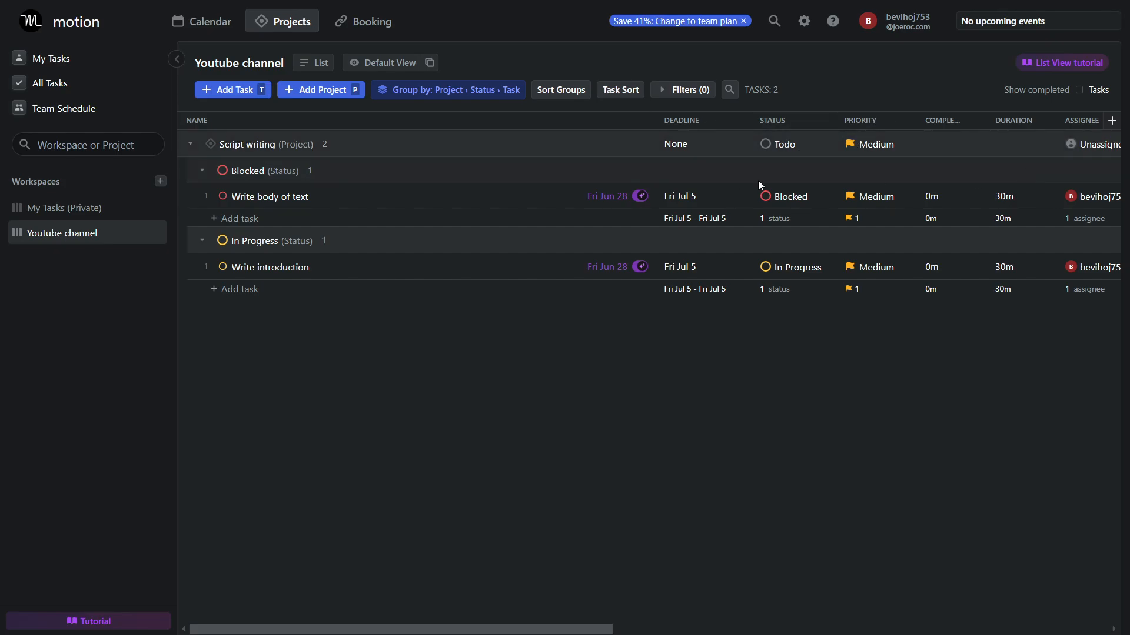
pyautogui.click(315, 201)
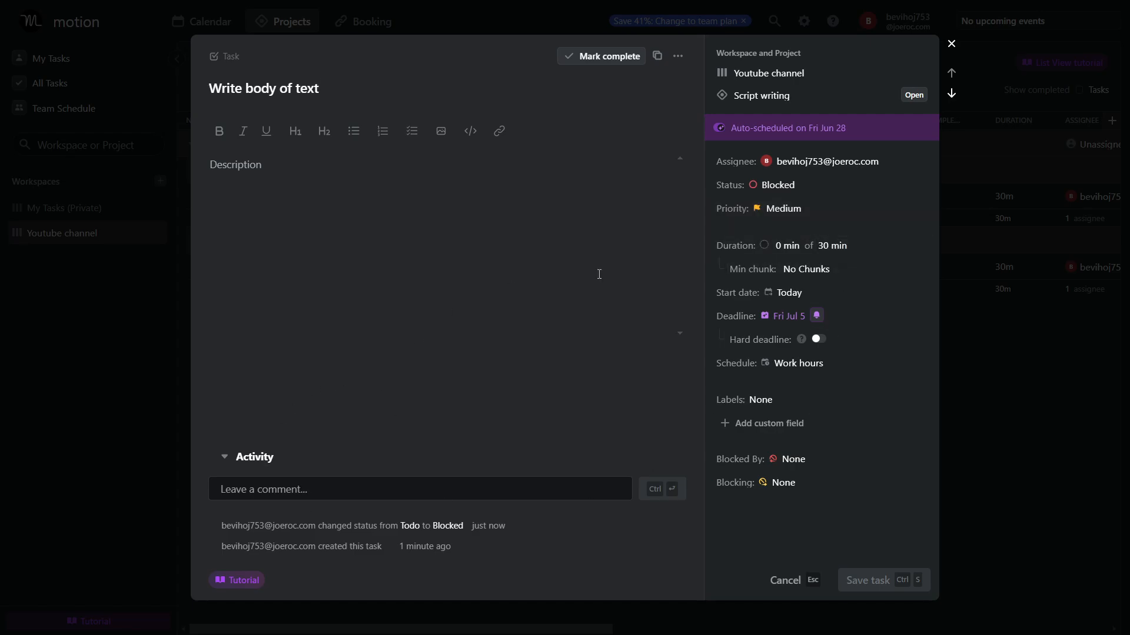
pyautogui.click(952, 44)
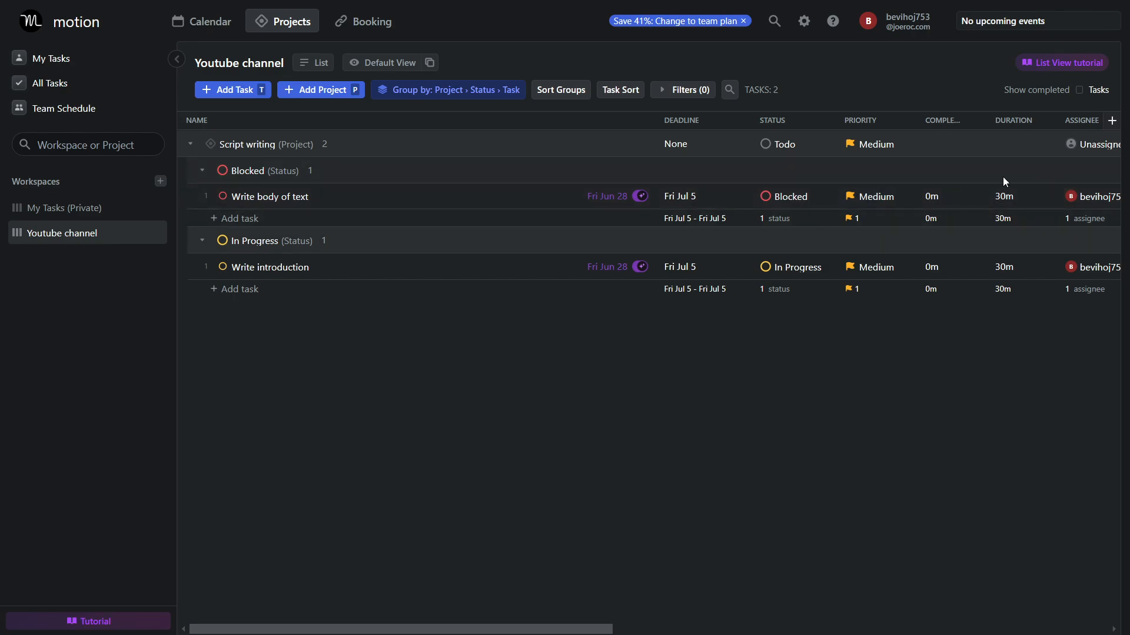
pyautogui.click(1114, 125)
pyautogui.click(585, 395)
pyautogui.click(235, 289)
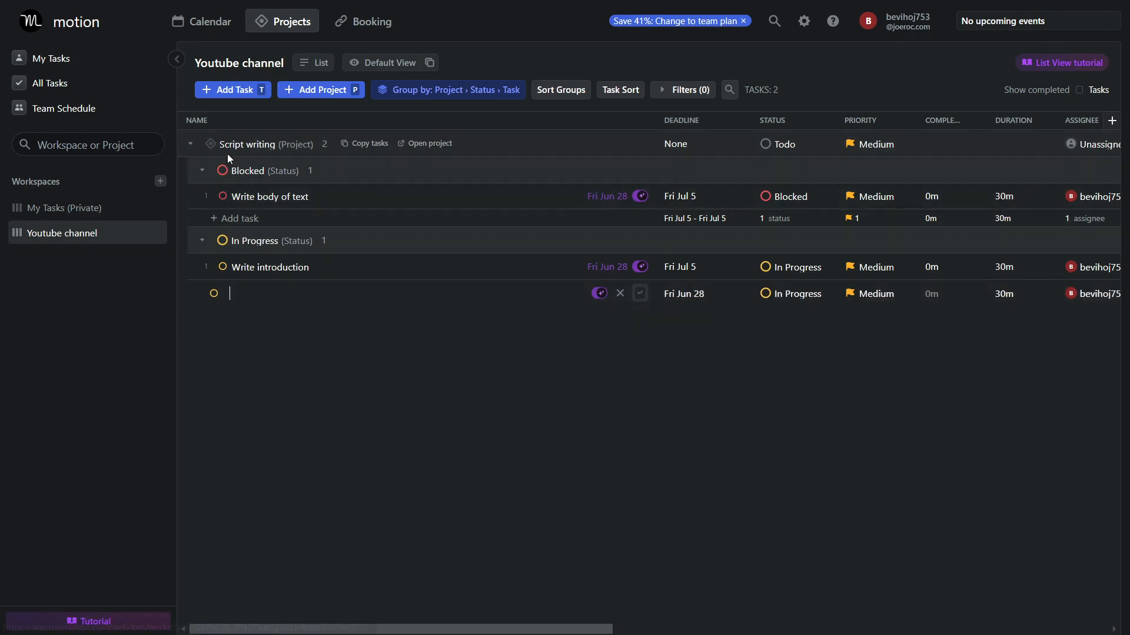
pyautogui.click(238, 357)
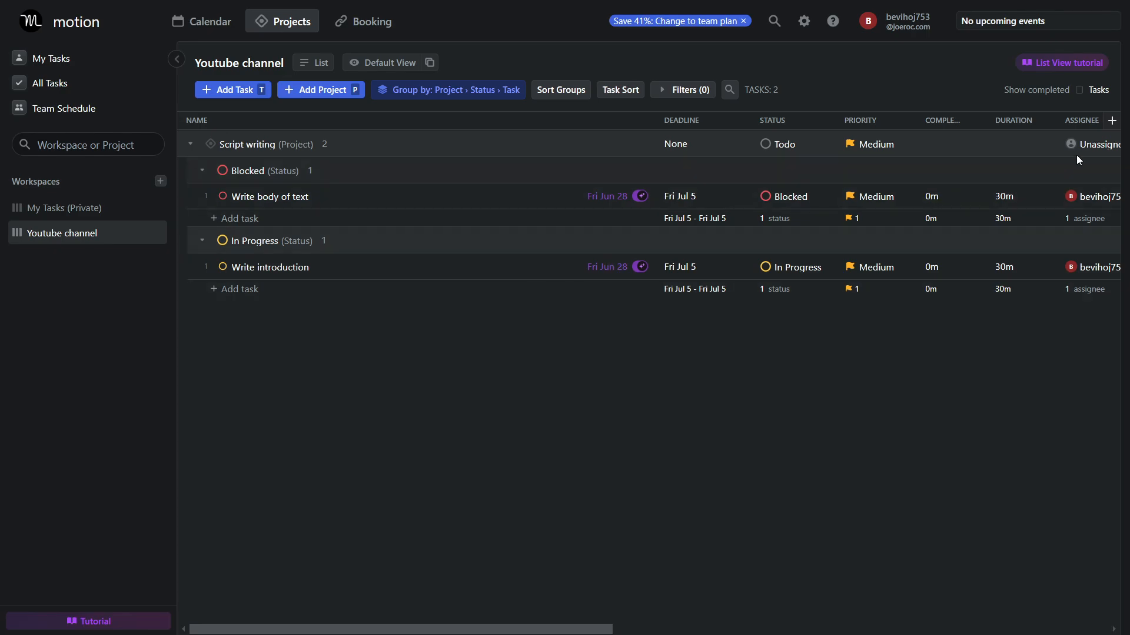
# - Review the columns that can be shown or hidden in the task list, from Deadline through Created by
pyautogui.click(1113, 121)
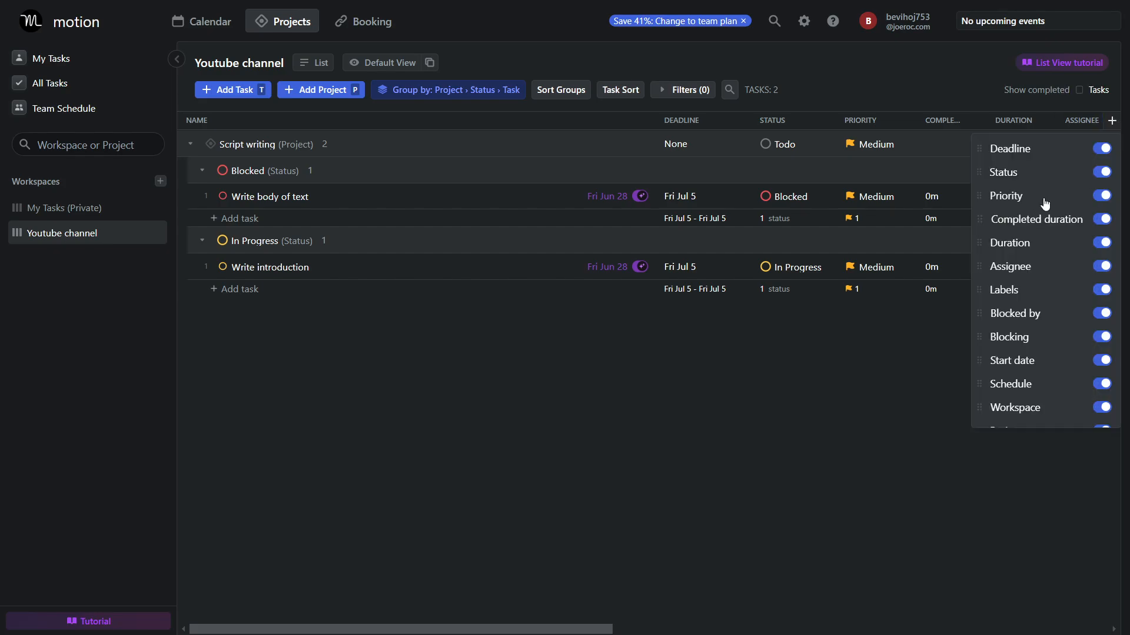
pyautogui.scroll(-3, 1048, 198)
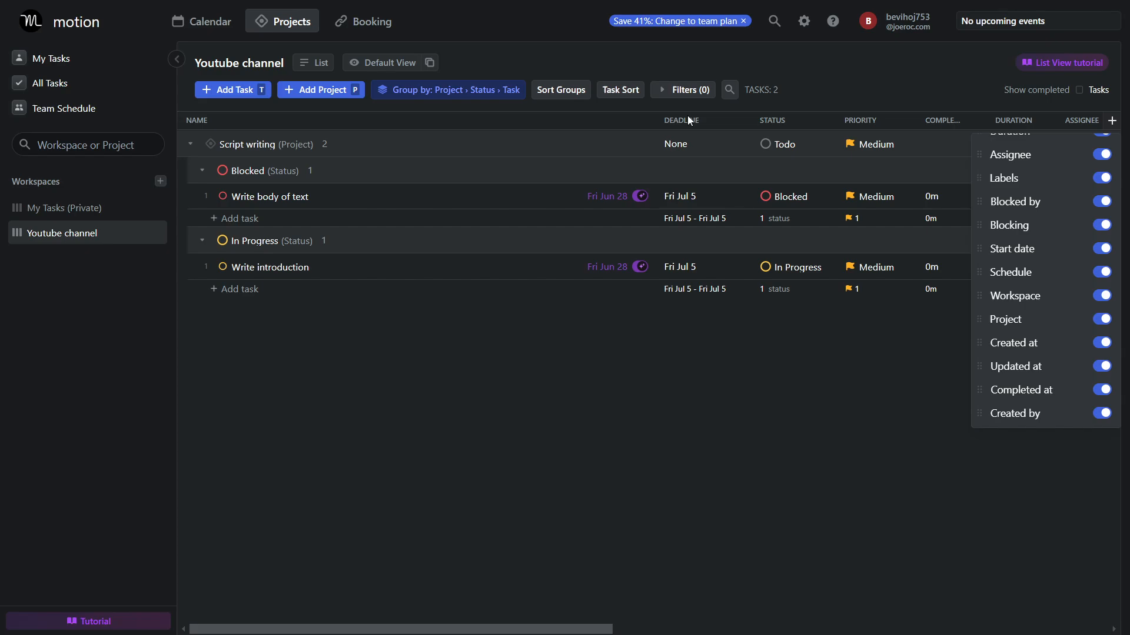
pyautogui.scroll(3, 1031, 191)
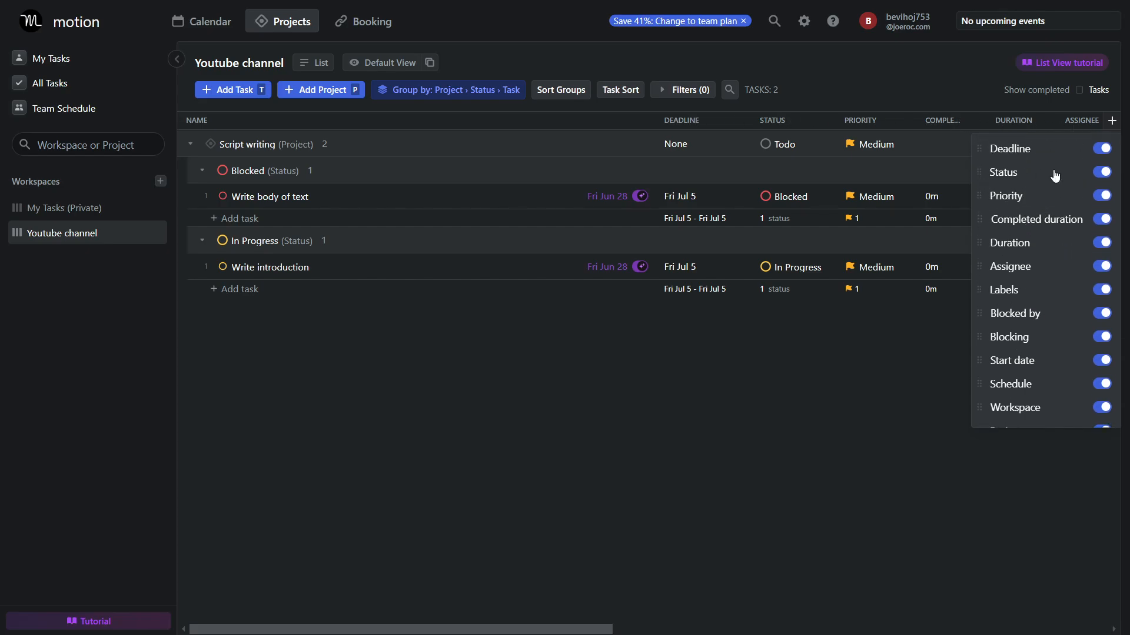
pyautogui.scroll(-3, 1023, 321)
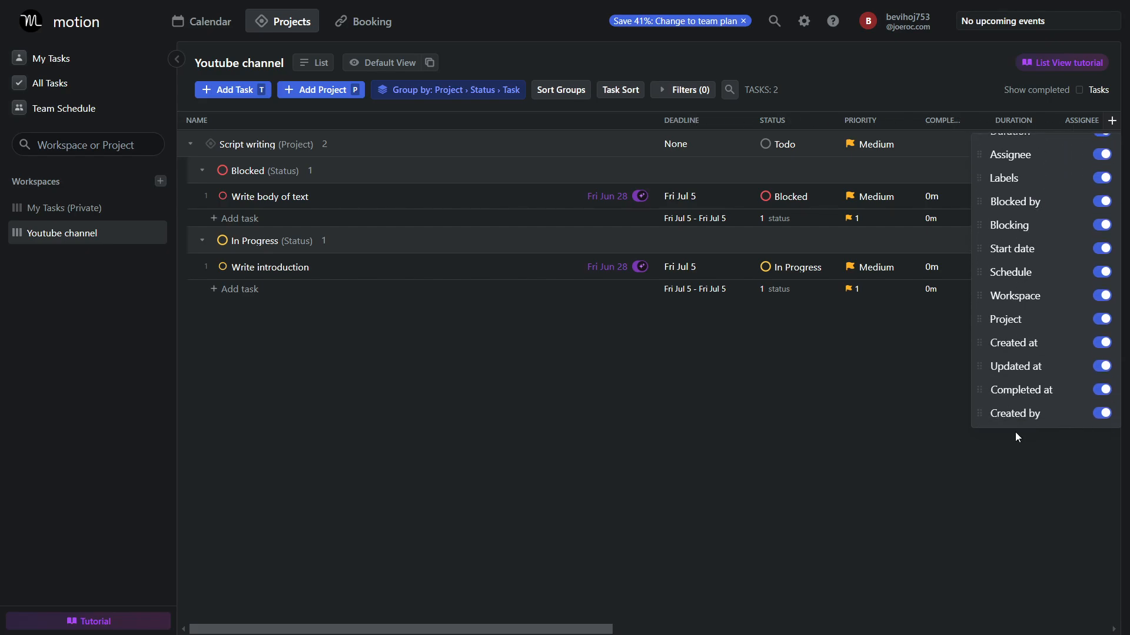
pyautogui.scroll(3, 1039, 319)
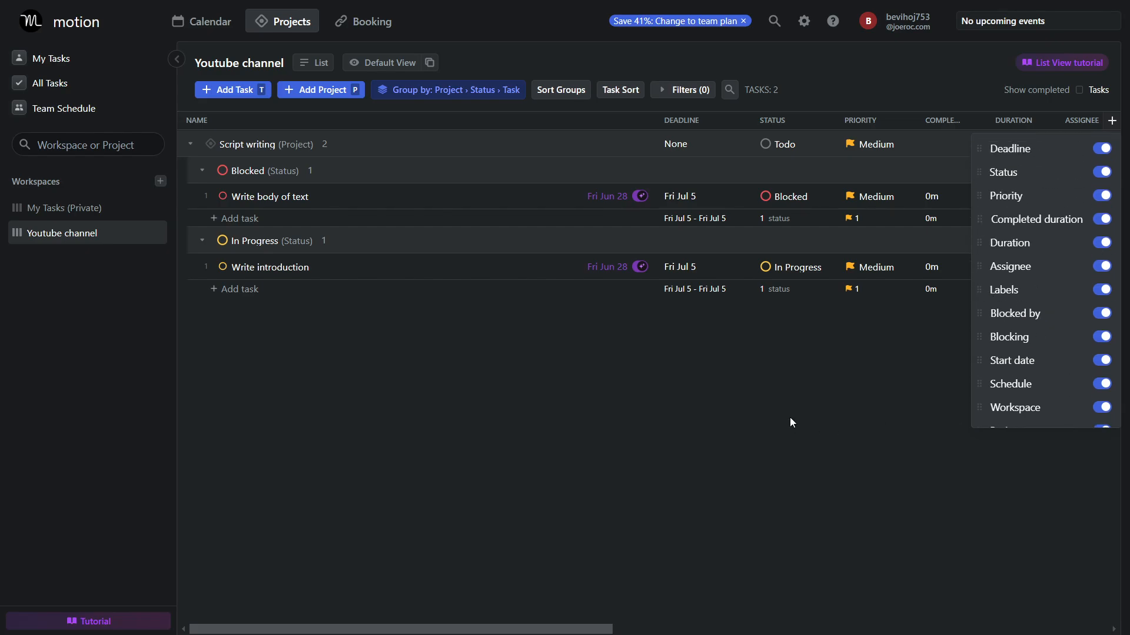
pyautogui.click(744, 398)
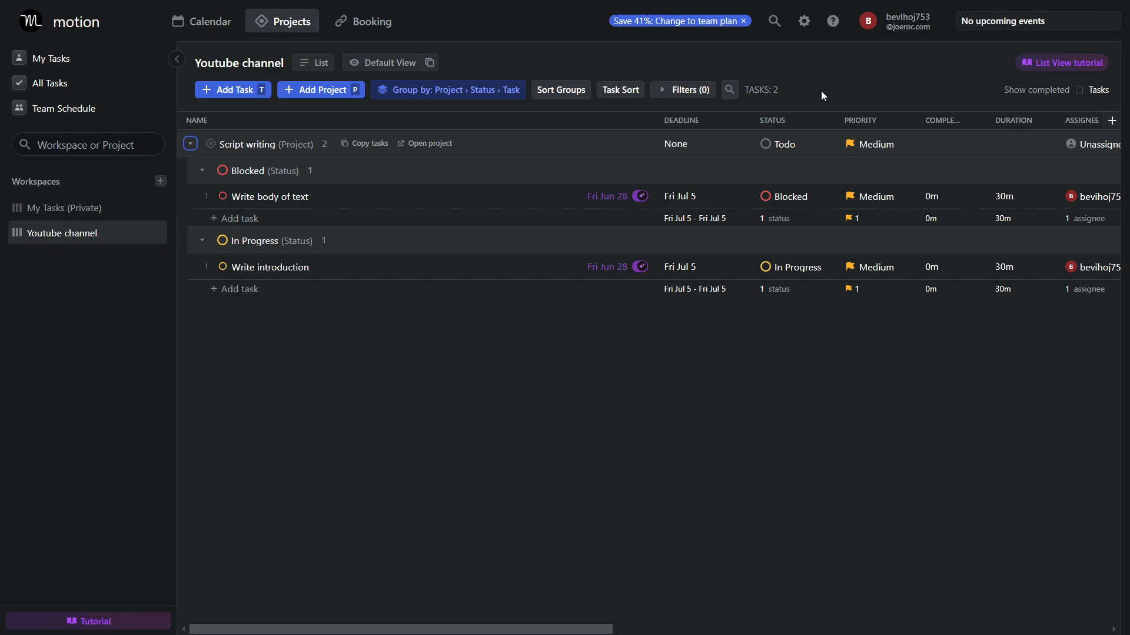
# - Exit full-screen mode and create a task named "One more" in the Youtube channel workspace without a project
pyautogui.press('F11')
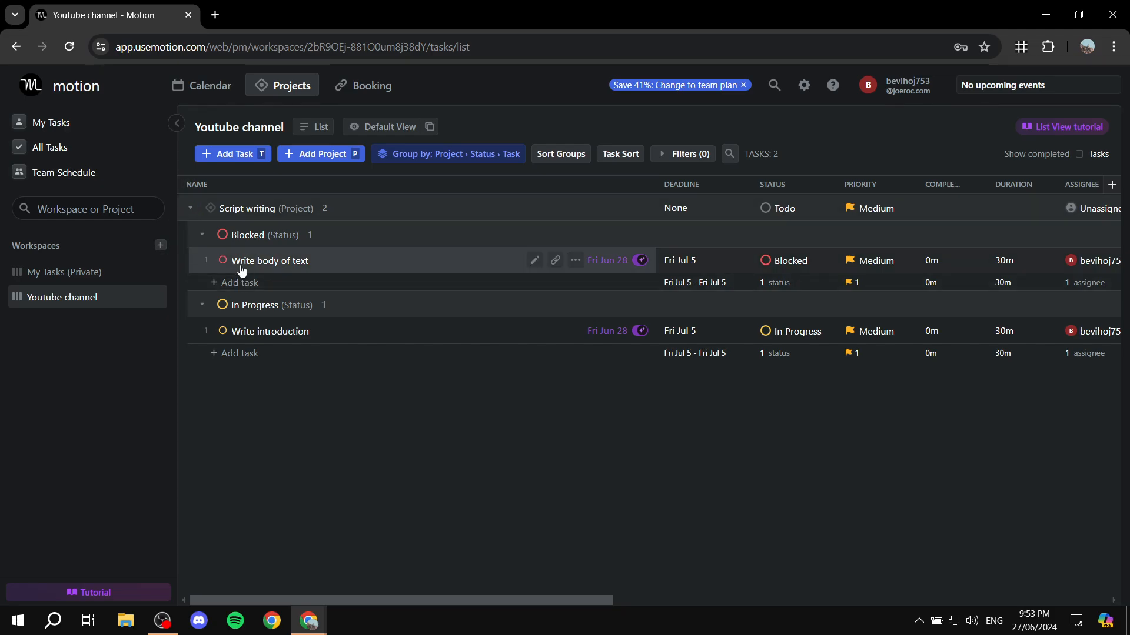
pyautogui.click(232, 154)
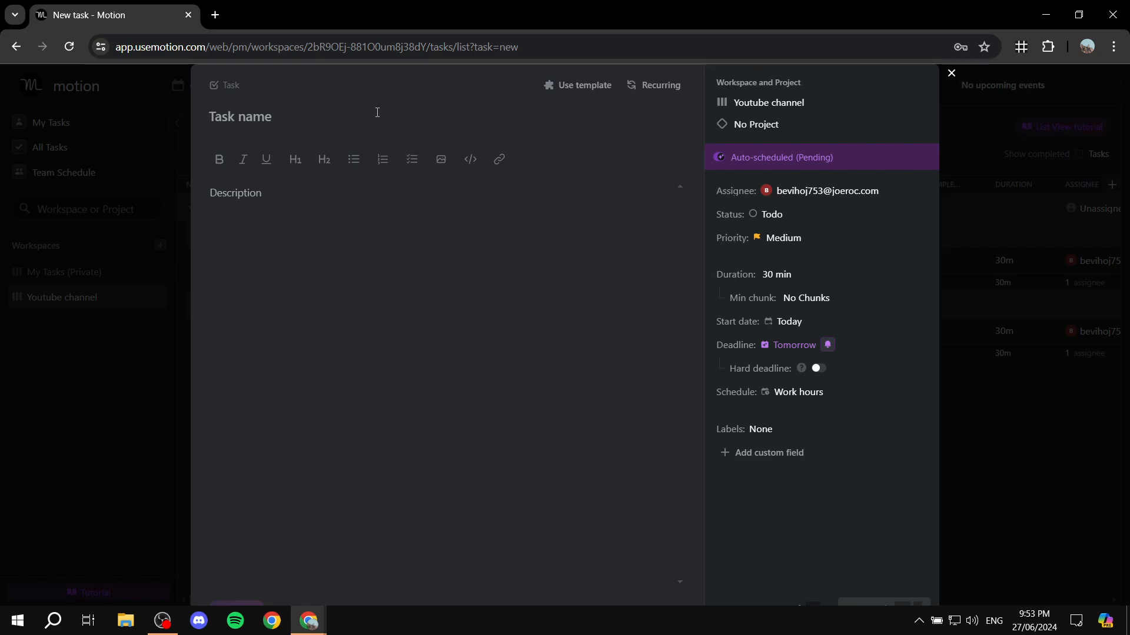
pyautogui.write('One more')
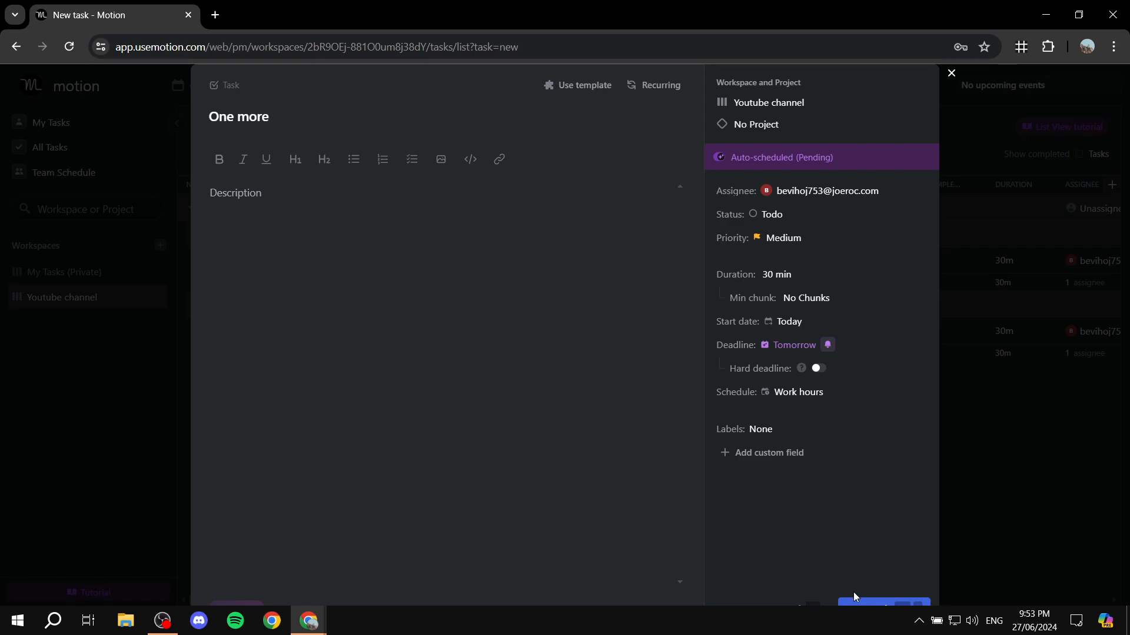
pyautogui.click(885, 603)
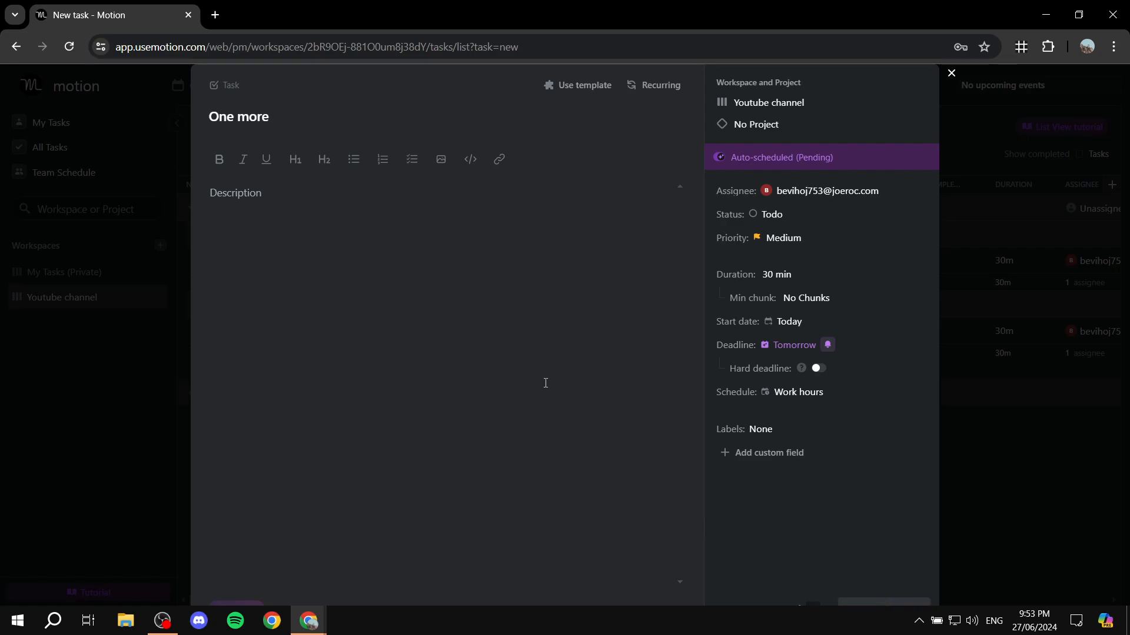
pyautogui.click(951, 73)
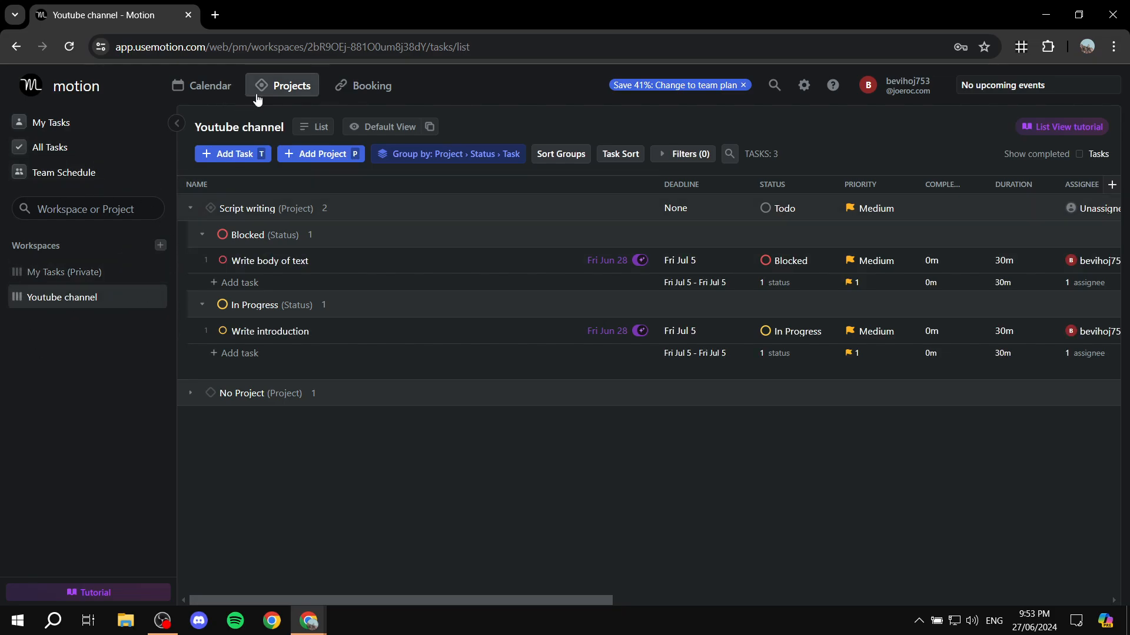
# - Mark the "Write introduction" task as complete from the calendar's task list and return to the projects area
pyautogui.click(207, 87)
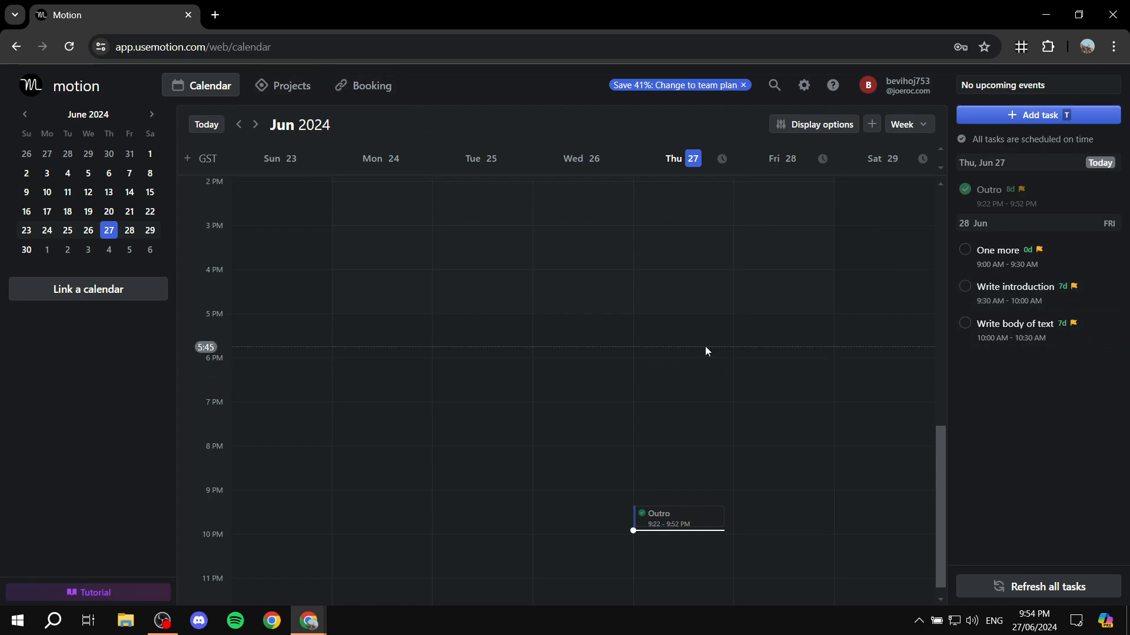
pyautogui.scroll(-1, 703, 345)
pyautogui.scroll(7, 704, 345)
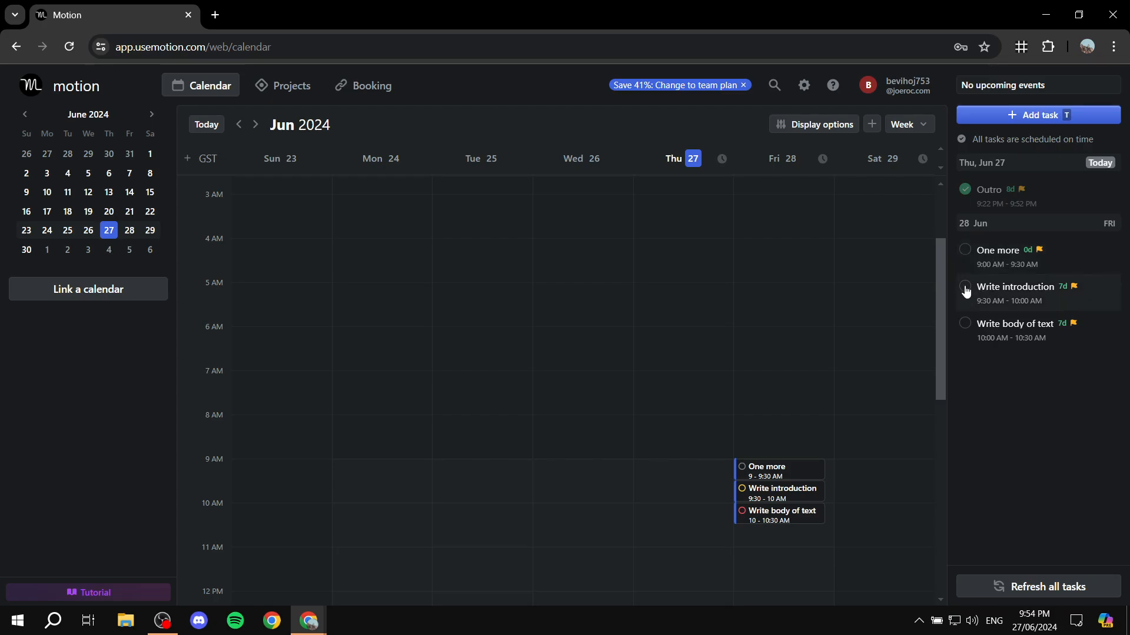
pyautogui.scroll(-3, 620, 439)
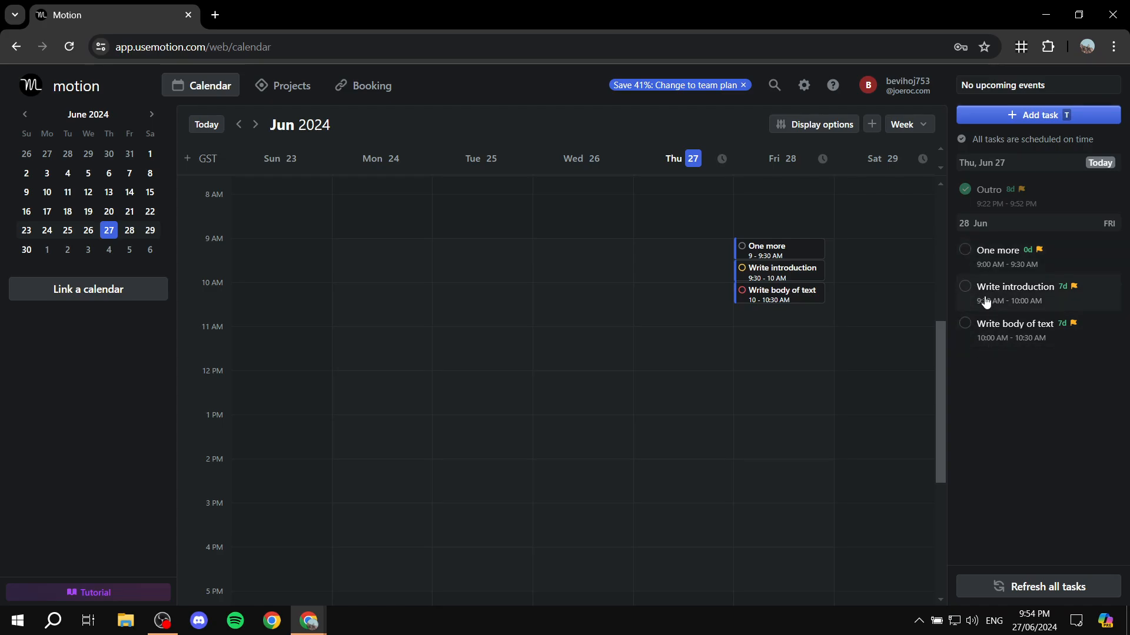
pyautogui.click(968, 290)
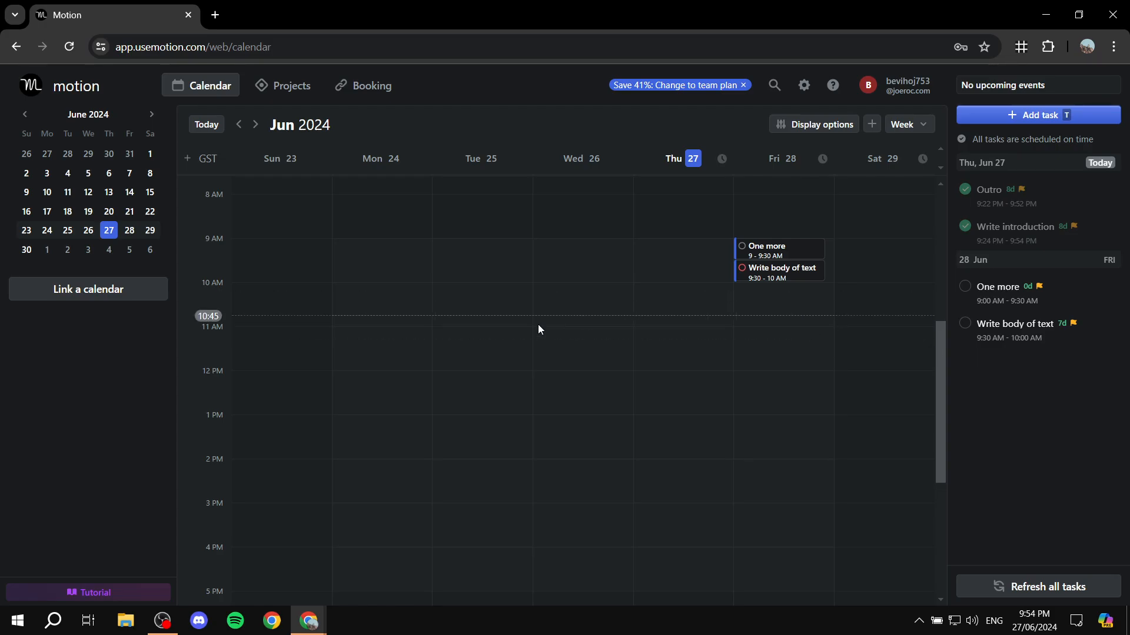
pyautogui.click(271, 87)
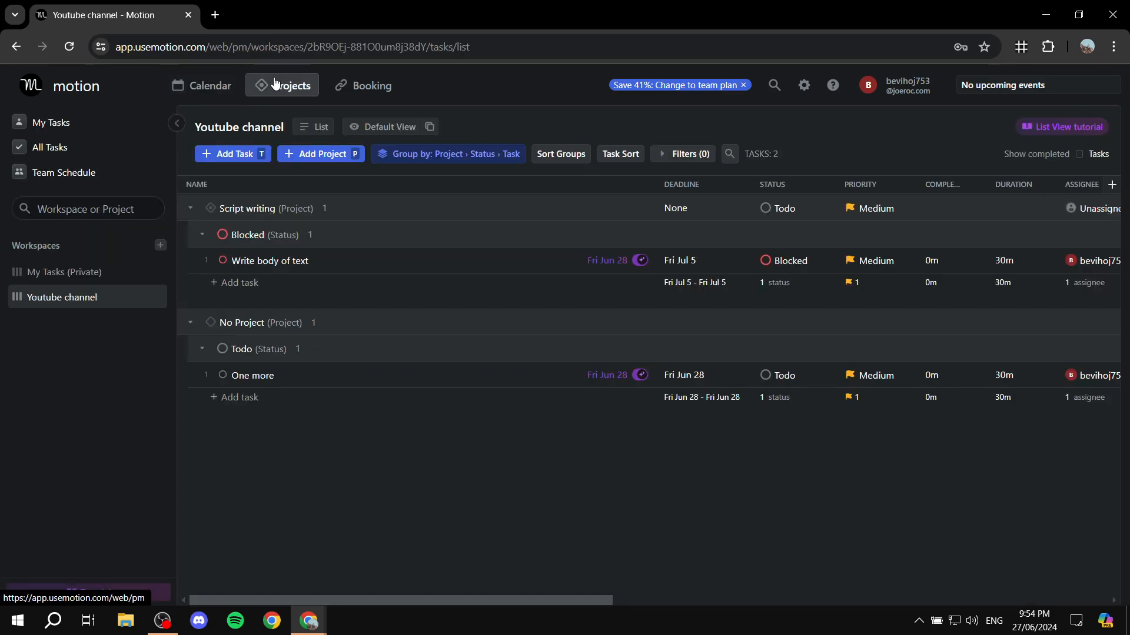